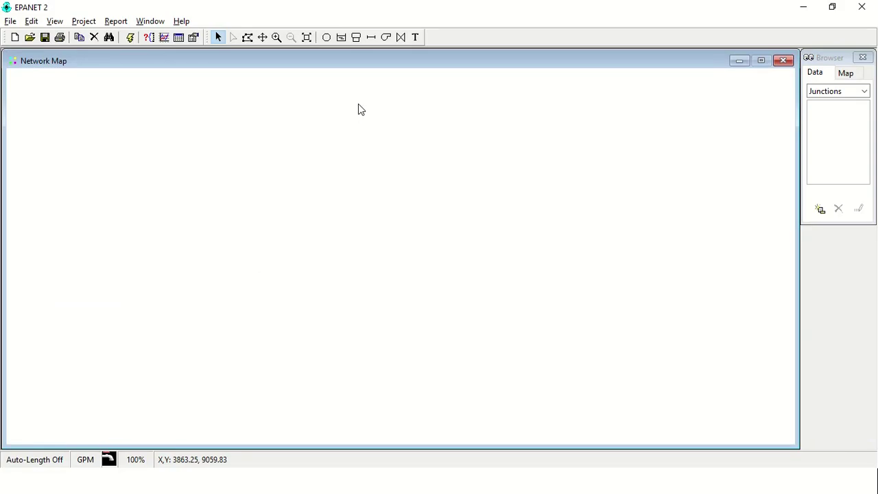
# - Place a reservoir on the left and junctions k1, k2, k3 in a row to its right
pyautogui.click(341, 37)
pyautogui.click(228, 186)
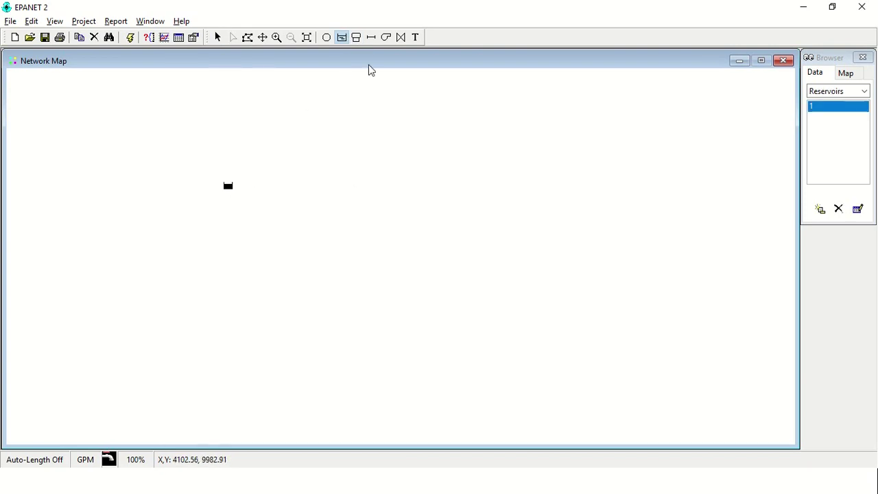
pyautogui.click(327, 37)
pyautogui.click(275, 191)
pyautogui.click(317, 199)
pyautogui.click(364, 210)
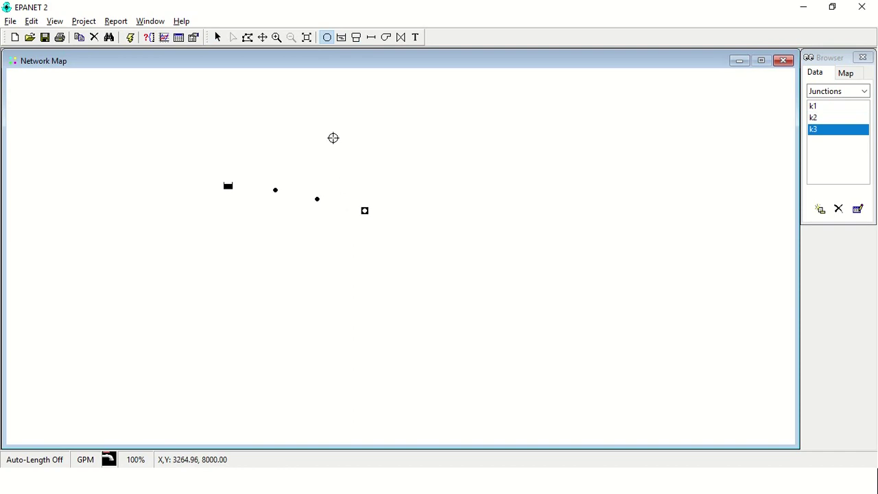
# - Draw pipes 1, 2 and 3 linking reservoir→k1→k2→k3 in series
pyautogui.click(372, 37)
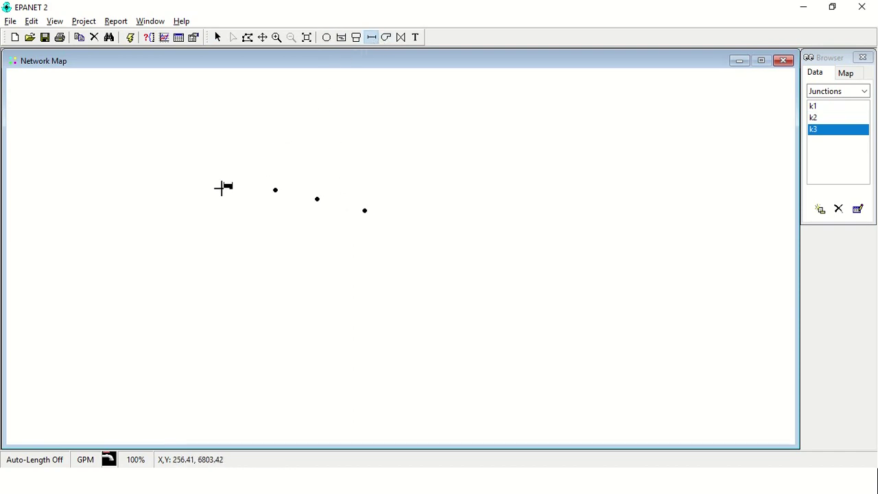
pyautogui.click(229, 187)
pyautogui.click(275, 190)
pyautogui.click(276, 190)
pyautogui.click(317, 199)
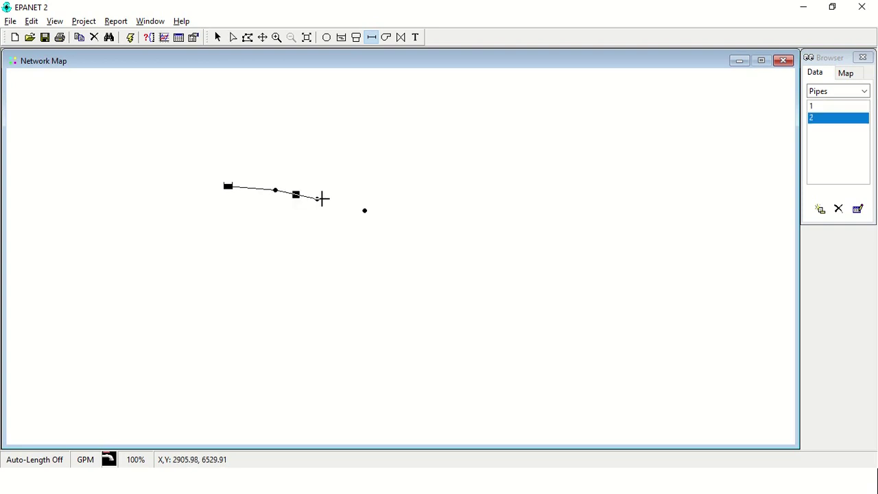
pyautogui.click(318, 199)
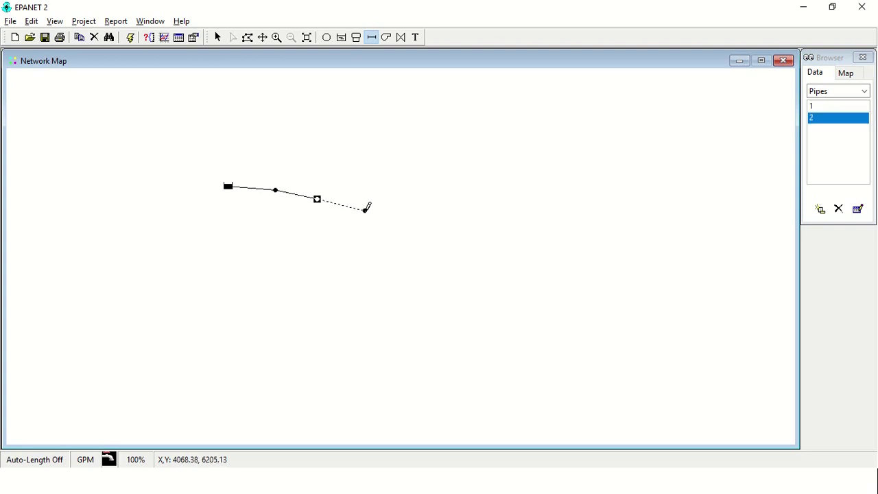
pyautogui.click(365, 210)
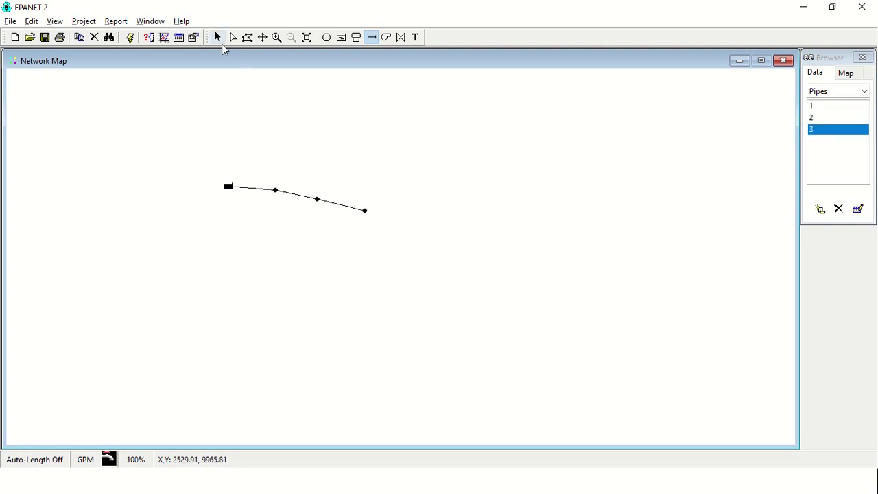
# - Set the reservoir's total head to 100
pyautogui.click(218, 37)
pyautogui.doubleClick(226, 187)
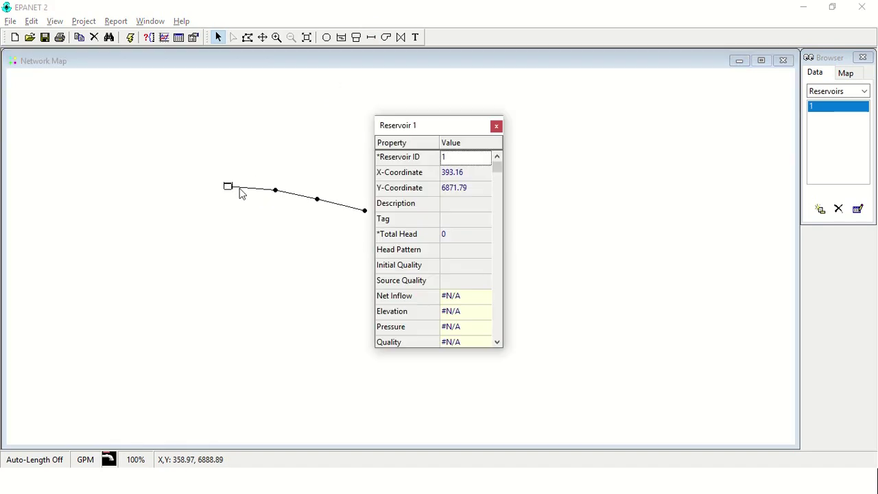
pyautogui.click(454, 236)
pyautogui.write('100')
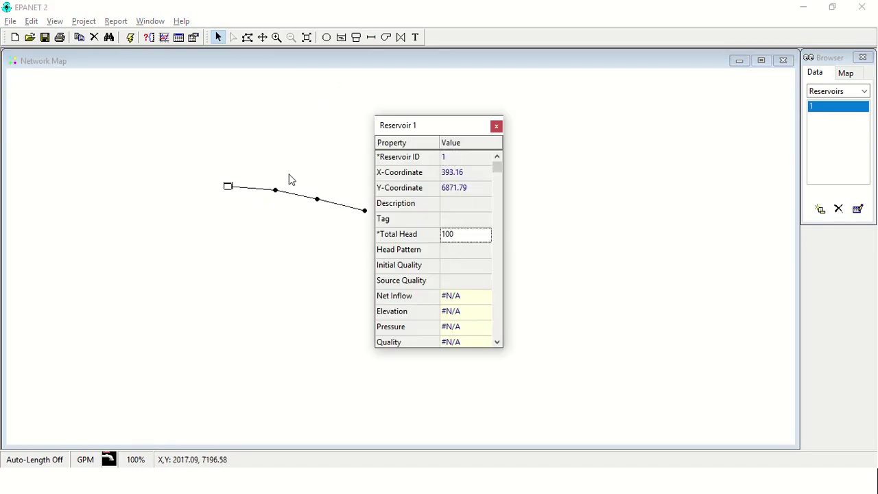
pyautogui.click(359, 151)
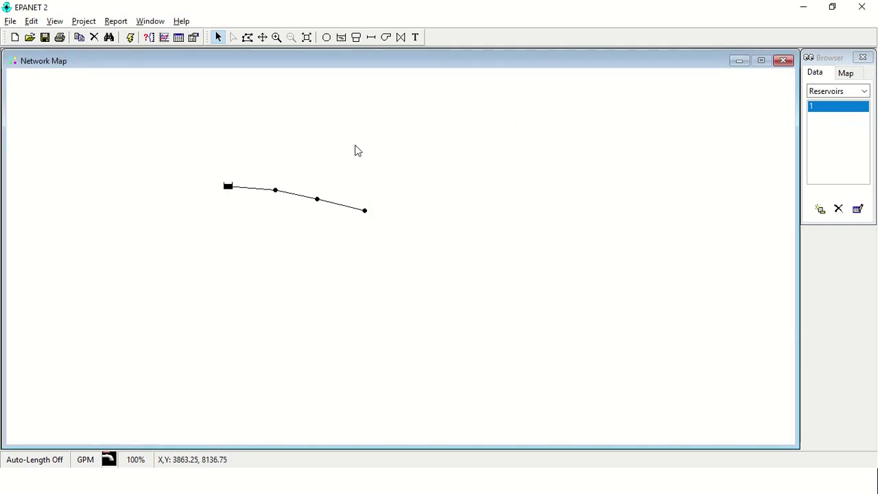
# - Give junction k1 elevation 95, base demand 1.5 and emitter coefficient 0.2
pyautogui.doubleClick(275, 191)
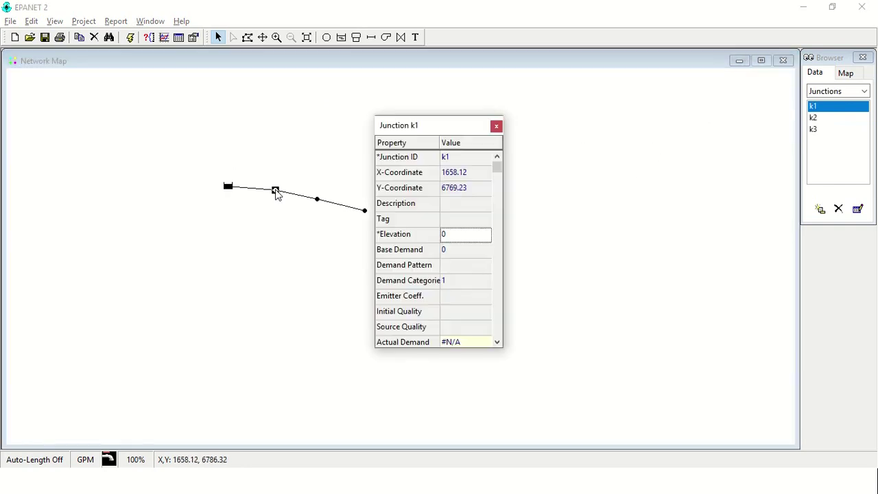
pyautogui.click(480, 235)
pyautogui.write('95')
pyautogui.click(464, 252)
pyautogui.write('1.5')
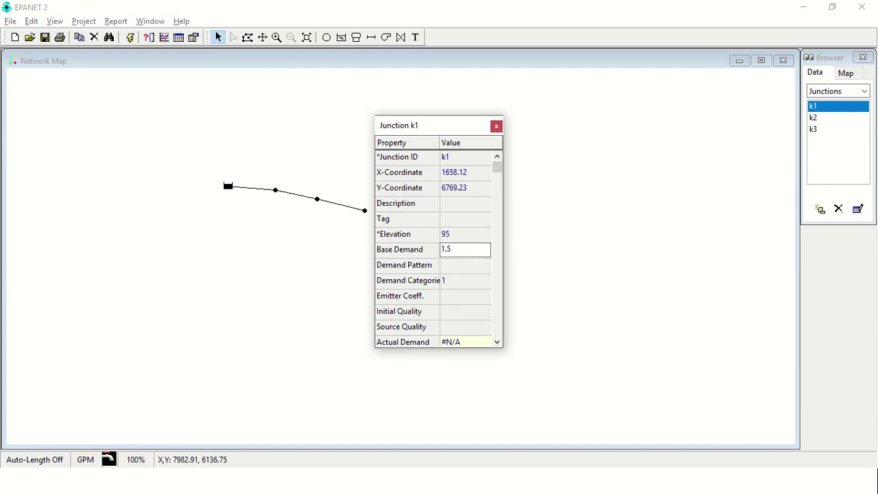
pyautogui.press('Return')
pyautogui.click(454, 299)
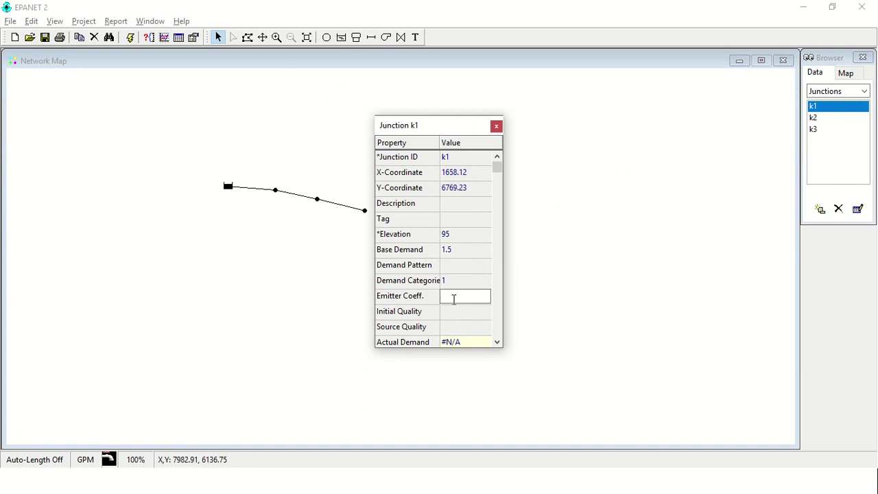
pyautogui.write('0.2')
pyautogui.press('Return')
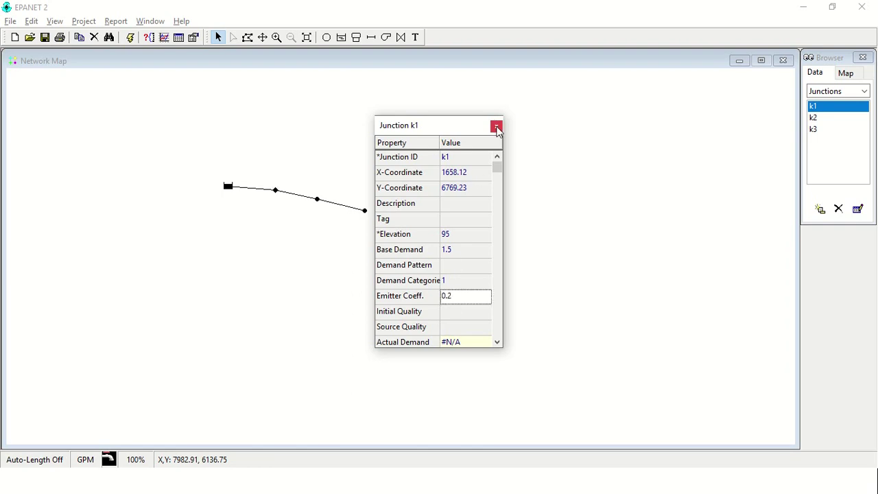
pyautogui.click(497, 127)
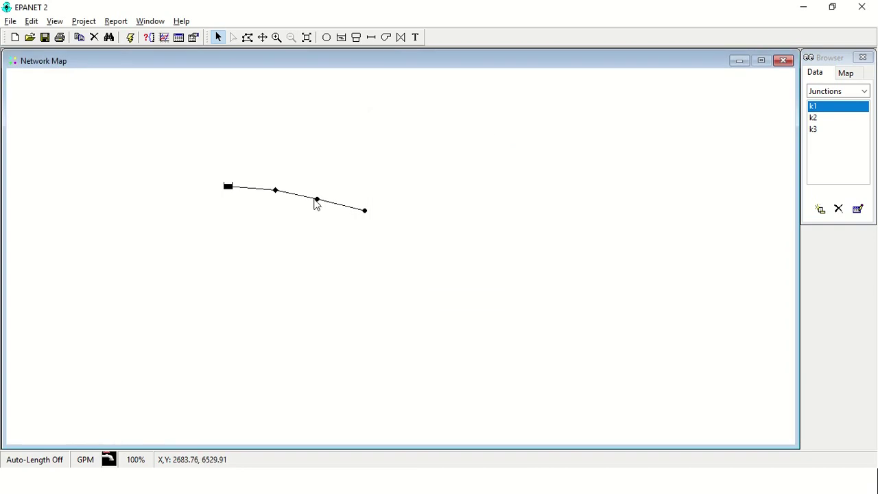
# - Give junction k2 elevation 94, base demand 0.5 and emitter coefficient 0.2
pyautogui.doubleClick(317, 199)
pyautogui.click(472, 234)
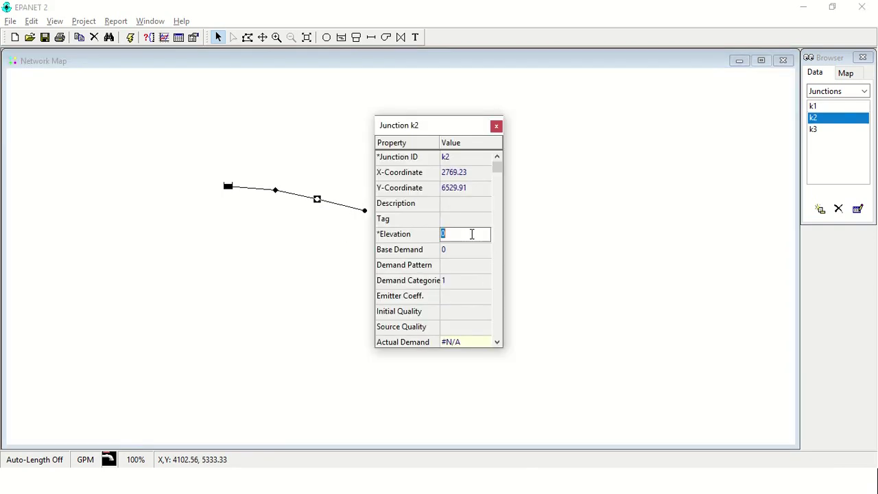
pyautogui.write('94')
pyautogui.click(457, 251)
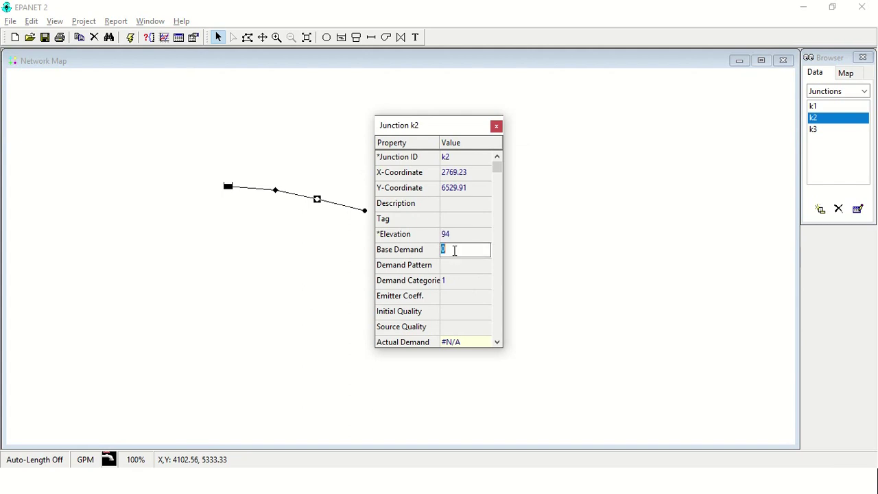
pyautogui.write('0.5')
pyautogui.click(464, 299)
pyautogui.write('0.2')
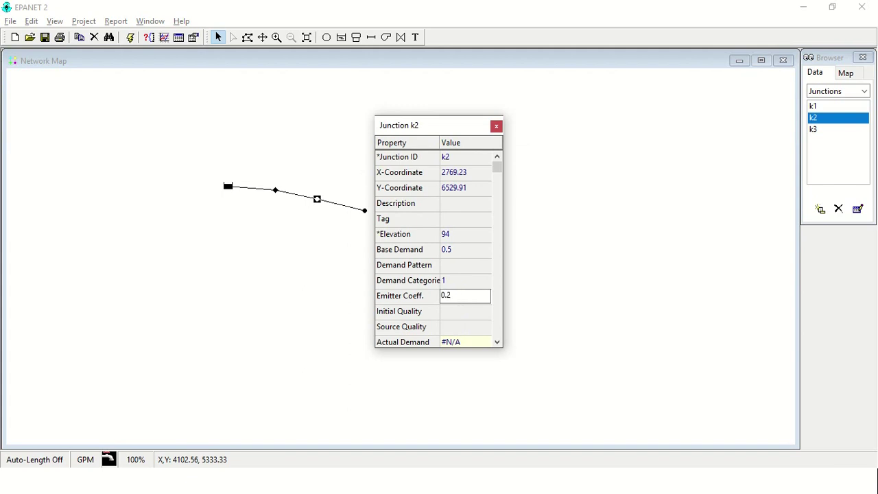
pyautogui.press('Return')
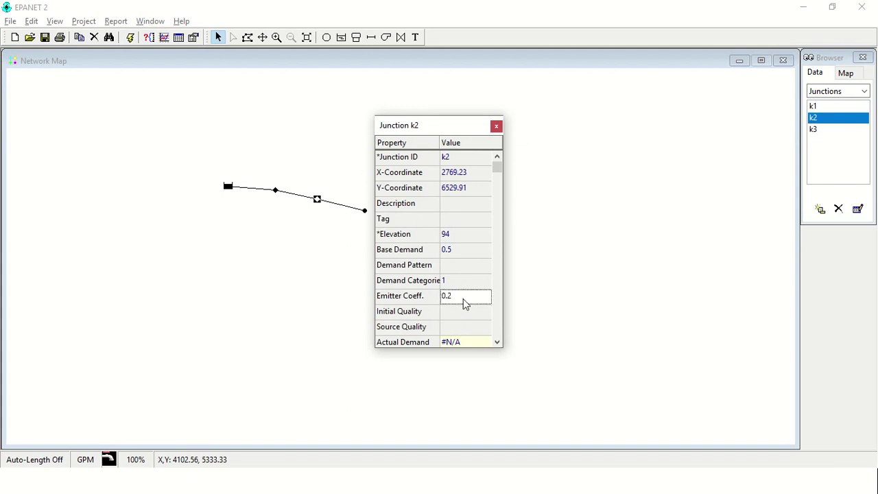
pyautogui.click(496, 126)
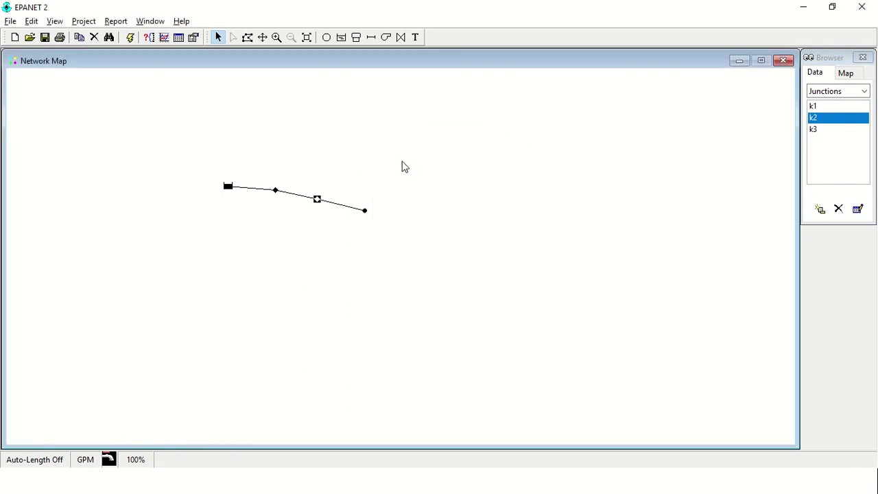
# - Give junction k3 elevation 90, base demand 1.5 and emitter coefficient 0.2
pyautogui.click(364, 210)
pyautogui.doubleClick(364, 212)
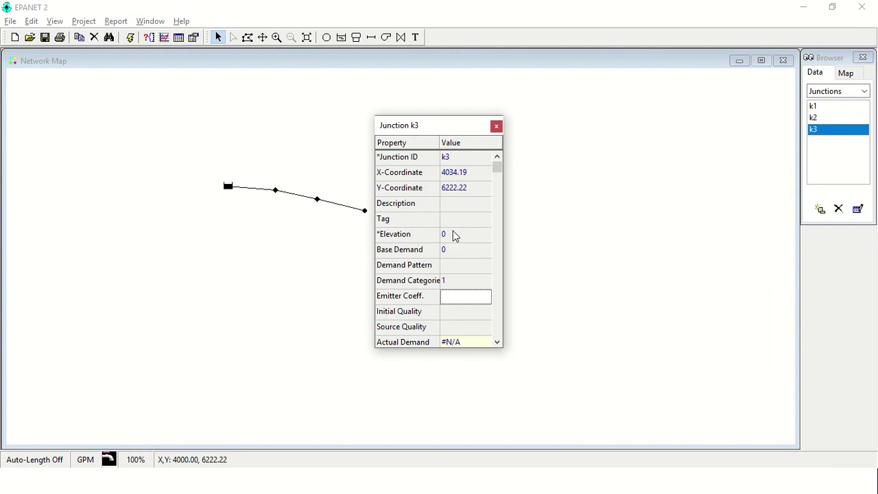
pyautogui.click(455, 234)
pyautogui.write('90')
pyautogui.click(462, 249)
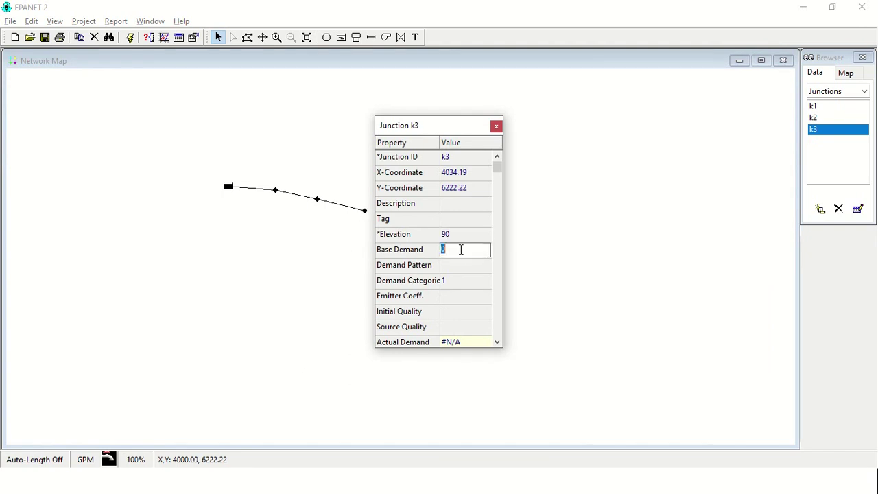
pyautogui.write('0')
pyautogui.press('BackSpace')
pyautogui.write('1.5')
pyautogui.click(448, 297)
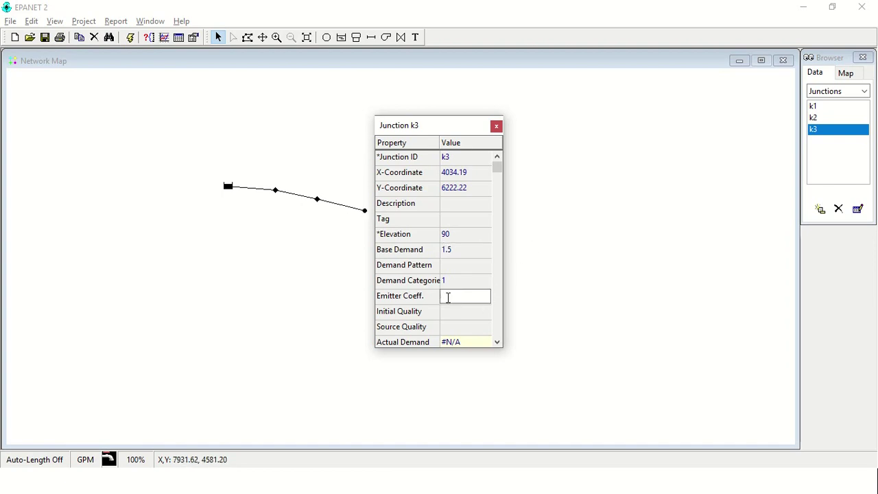
pyautogui.write('0.2')
pyautogui.click(496, 126)
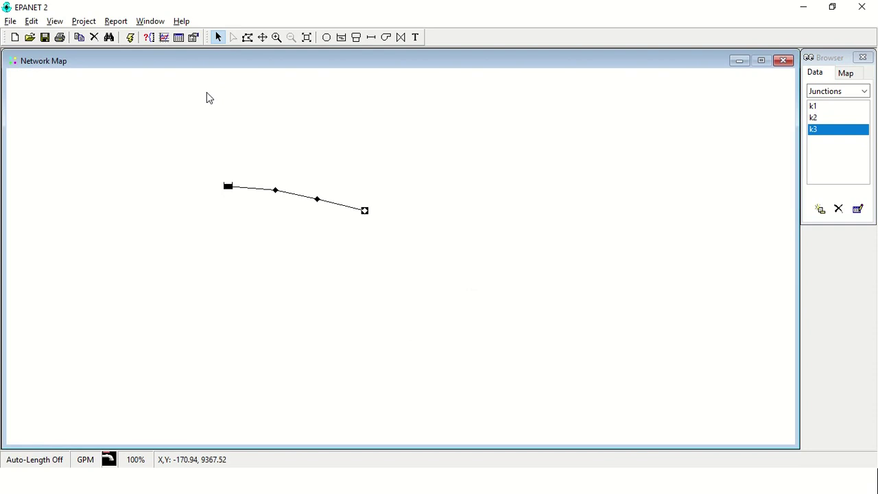
pyautogui.click(93, 23)
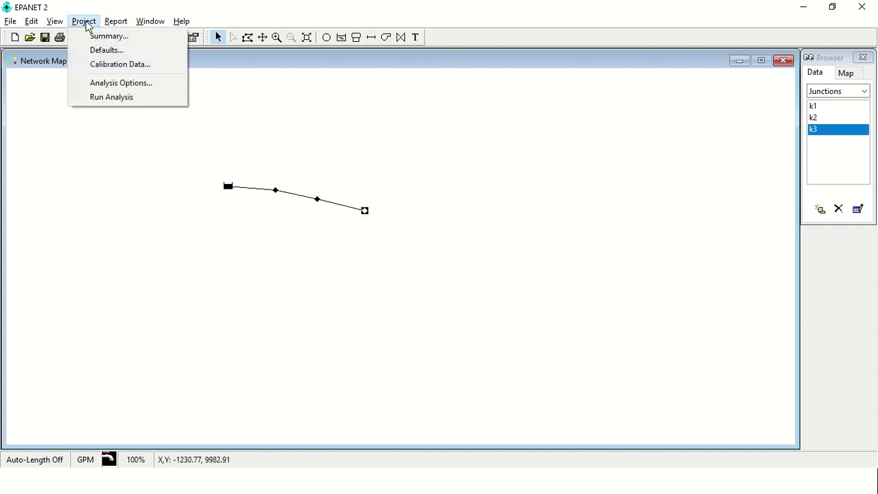
pyautogui.click(103, 51)
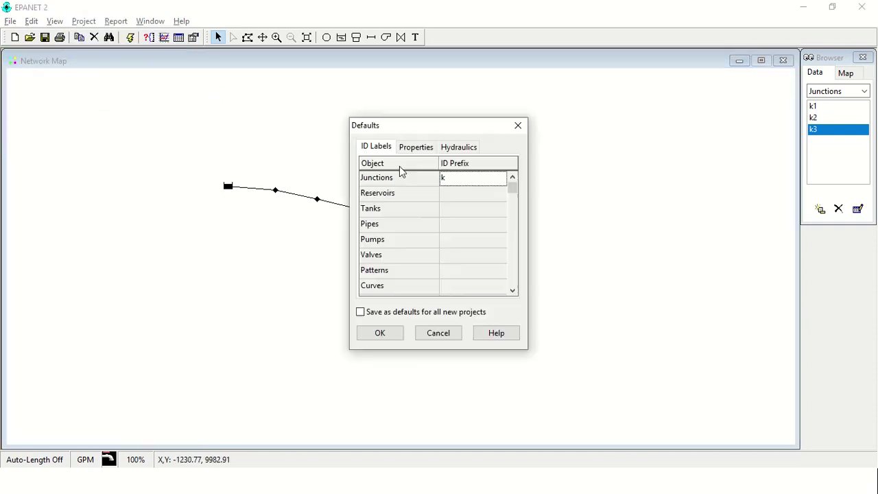
pyautogui.click(472, 148)
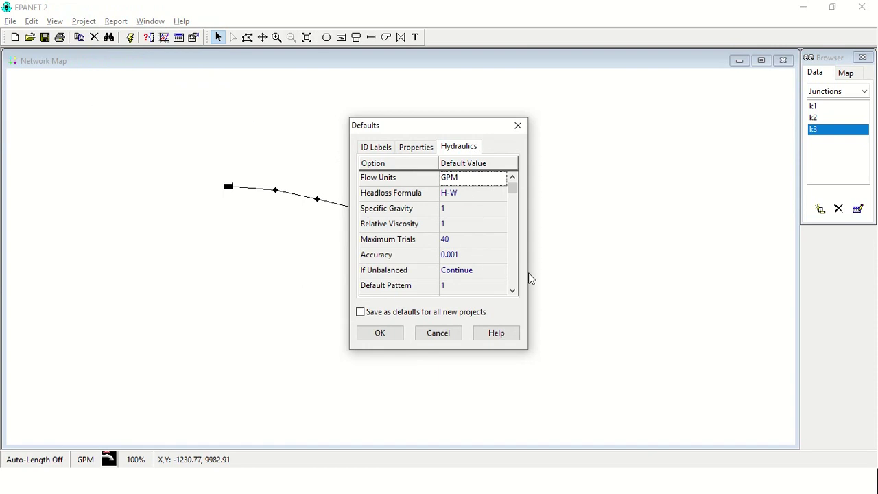
pyautogui.click(513, 291)
pyautogui.click(512, 290)
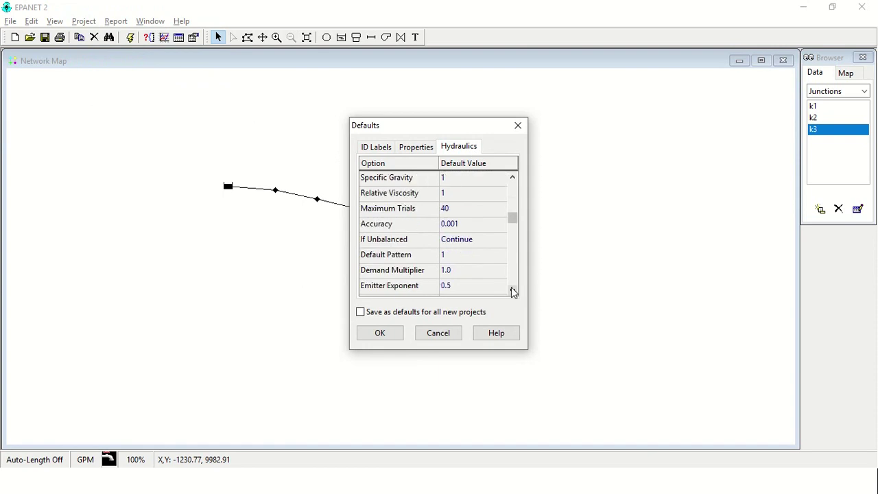
pyautogui.click(460, 285)
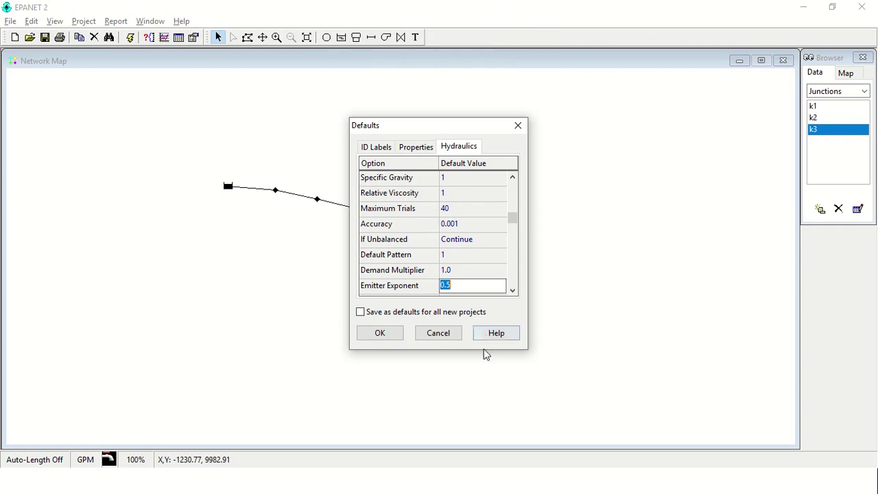
pyautogui.click(380, 333)
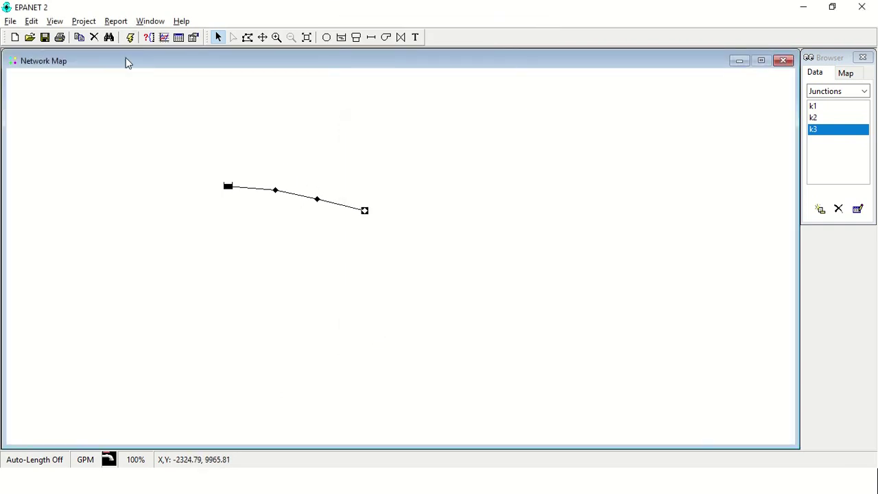
# - Run the hydraulic simulation and open junction k1's properties
pyautogui.click(131, 38)
pyautogui.click(448, 259)
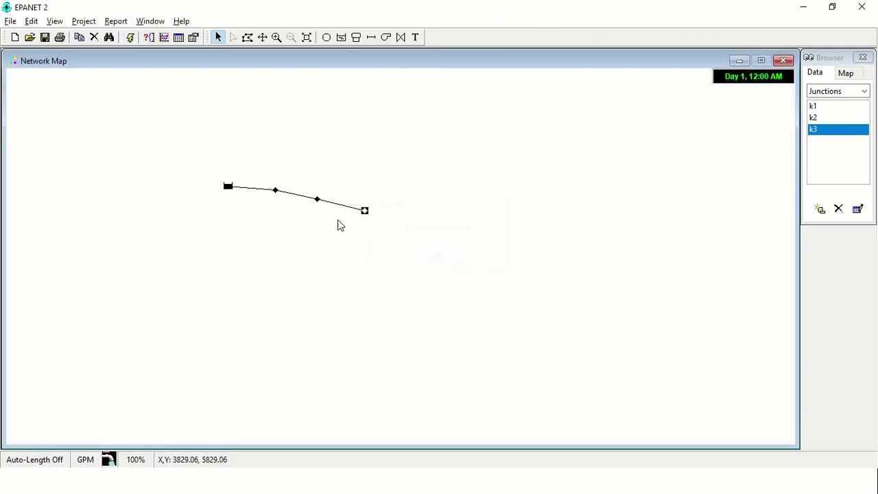
pyautogui.doubleClick(275, 191)
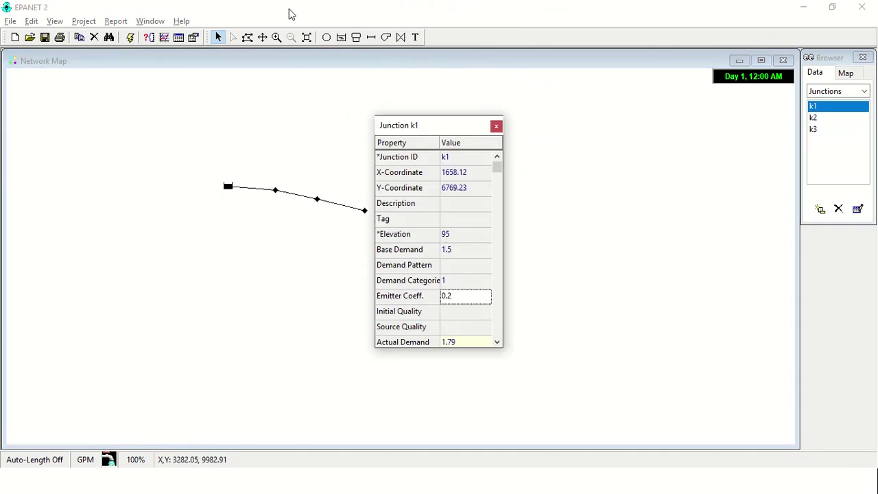
pyautogui.moveTo(425, 9)
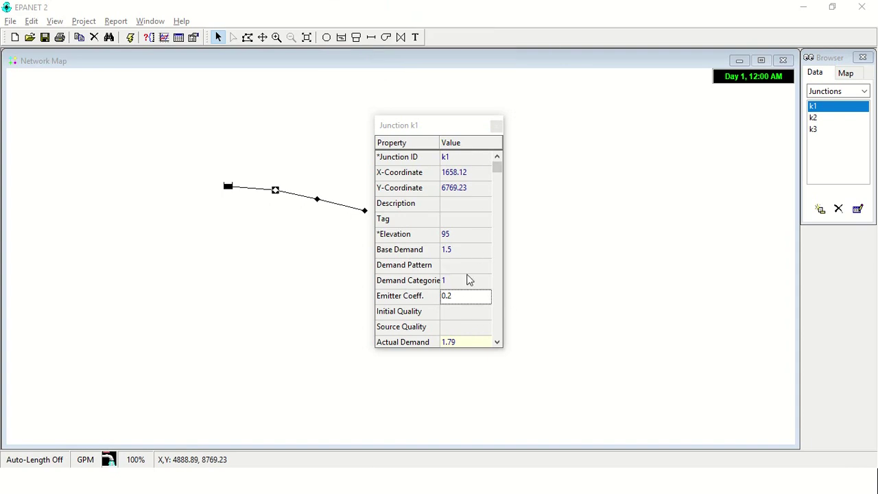
pyautogui.click(497, 342)
pyautogui.click(497, 343)
pyautogui.click(497, 342)
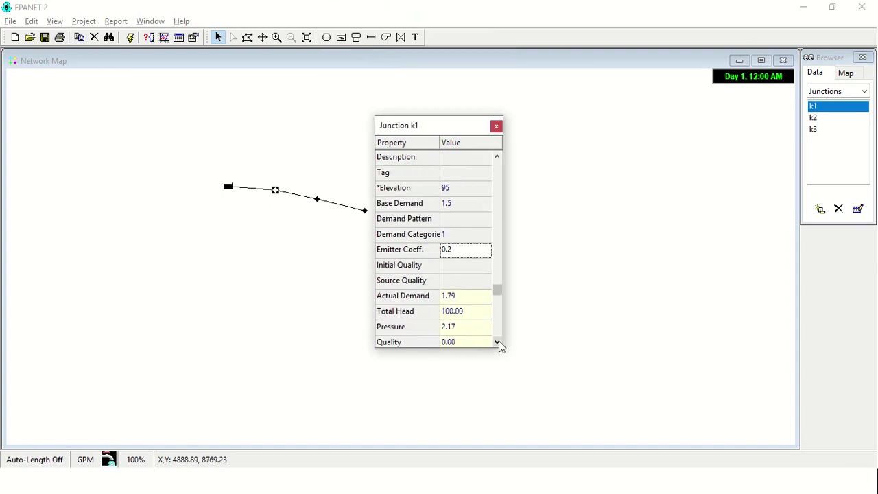
# - Review k1's elevation 95, base demand 1.5, emitter 0.2, actual demand 1.79 and pressure 2.17
pyautogui.click(464, 300)
pyautogui.click(471, 312)
pyautogui.click(472, 327)
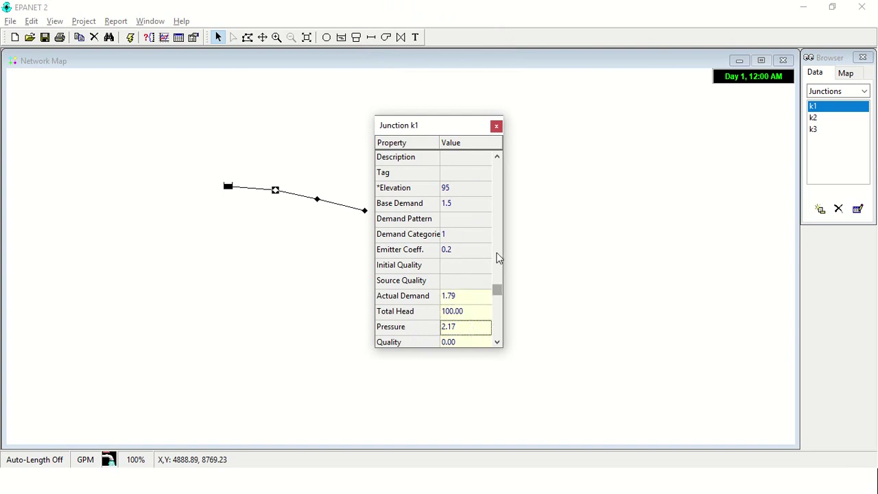
pyautogui.click(462, 188)
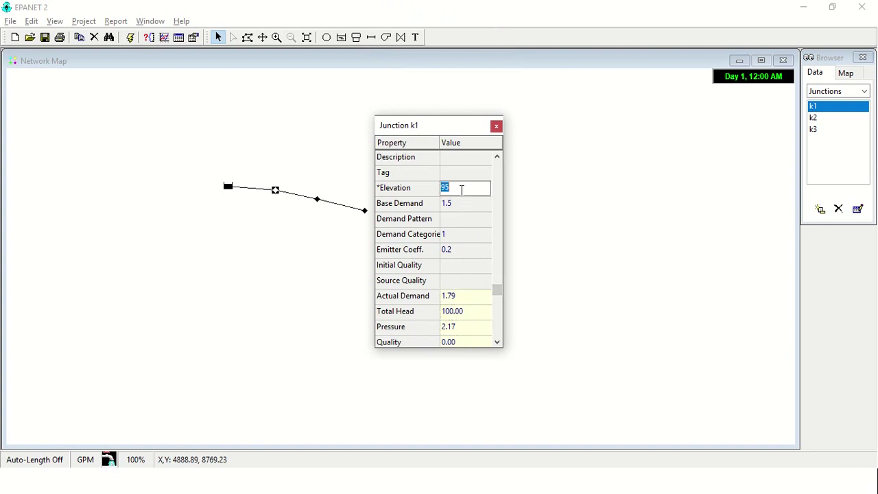
pyautogui.click(466, 204)
pyautogui.click(461, 190)
pyautogui.click(463, 203)
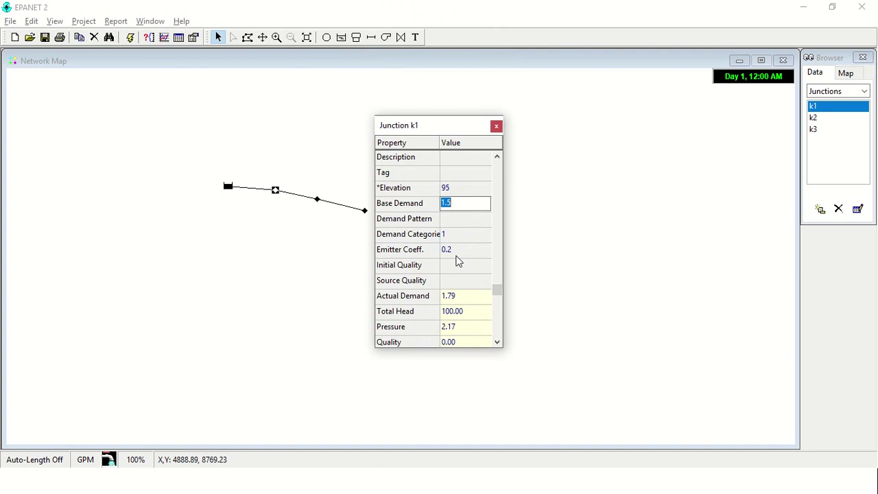
pyautogui.click(457, 251)
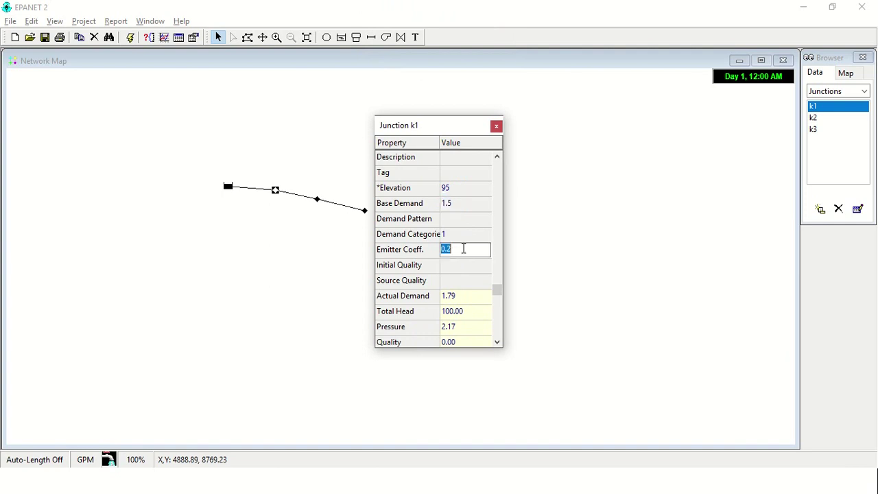
pyautogui.click(463, 298)
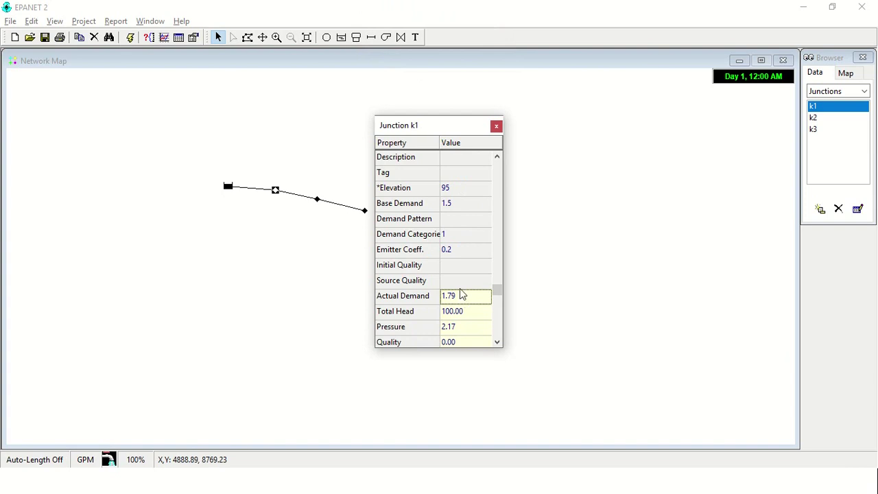
pyautogui.click(461, 205)
pyautogui.click(464, 298)
# - Type 'q= 0.2 x 2.17 ^ 0.5' below the Emitter slide's formula, using k1's pressure from EPANET
pyautogui.hotkey('alt', 'Tab')
pyautogui.hotkey('alt', 'Tab')
pyautogui.hotkey('alt', 'Tab')
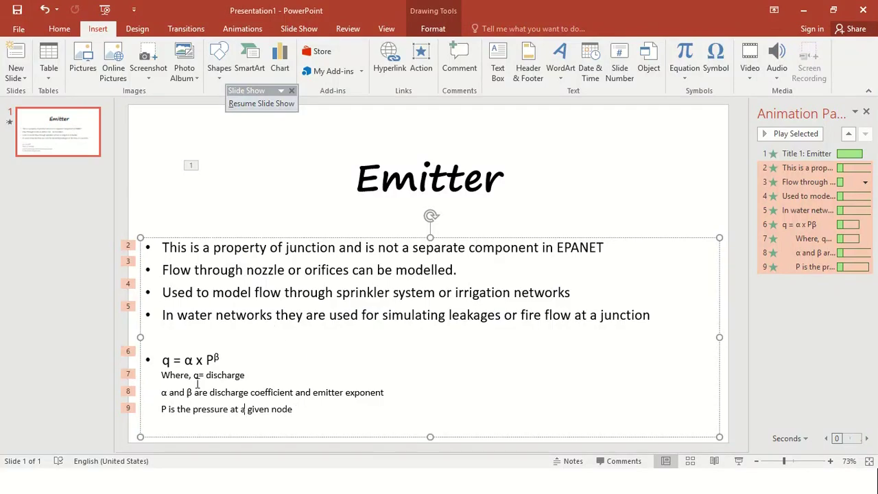
pyautogui.click(199, 425)
pyautogui.write('q')
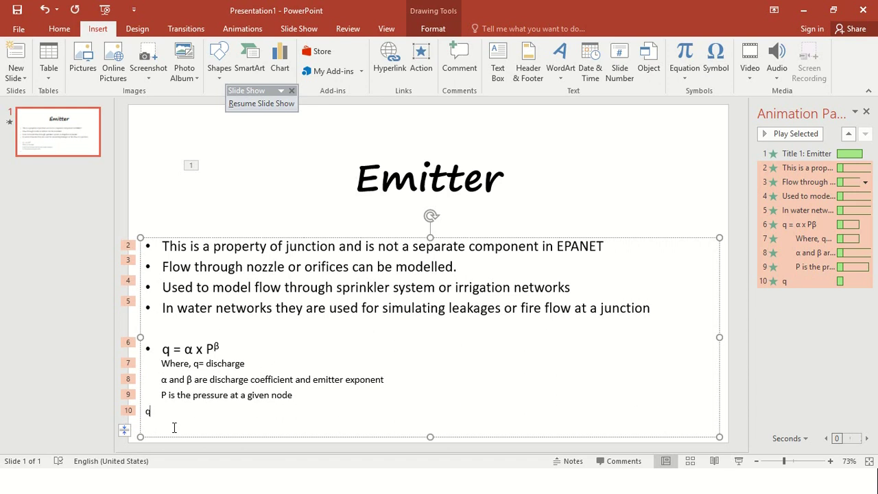
pyautogui.write('= 0.2 x')
pyautogui.hotkey('alt', 'Tab')
pyautogui.press('Tab')
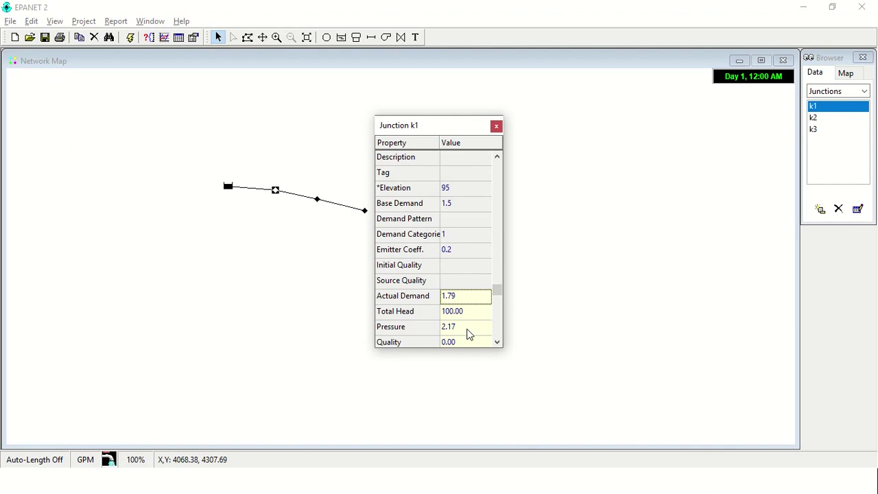
pyautogui.hotkey('alt', 'Tab')
pyautogui.press('Tab')
pyautogui.hotkey('alt', 'Tab')
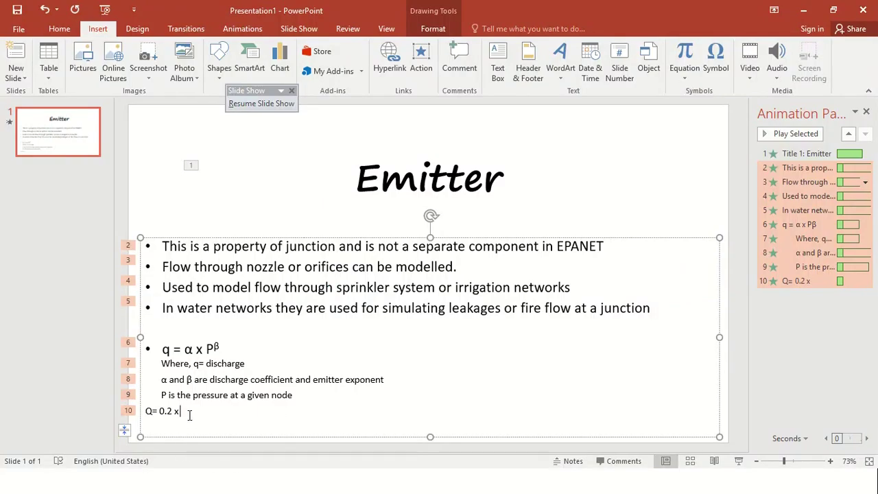
pyautogui.write('2.17')
pyautogui.write('^ 0.5')
# - Wrap the emitter term in parentheses and add '+' after it: q= (0.2 x 2.17 ^ 0.5) +
pyautogui.click(153, 411)
pyautogui.press('BackSpace')
pyautogui.write('q')
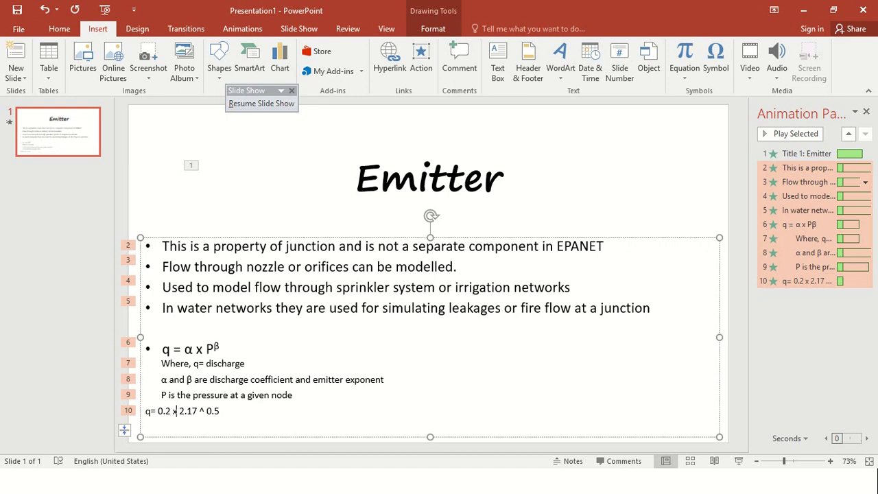
pyautogui.click(205, 411)
pyautogui.write(')')
pyautogui.press('Left')
pyautogui.press('Left')
pyautogui.press('Left')
pyautogui.press('Left')
pyautogui.press('Left')
pyautogui.press('Left')
pyautogui.press('Left')
pyautogui.press('Left')
pyautogui.press('Left')
pyautogui.press('Left')
pyautogui.press('Left')
pyautogui.press('Left')
pyautogui.press('Left')
pyautogui.write('(')
pyautogui.press('Right')
pyautogui.press('Right')
pyautogui.press('Right')
pyautogui.press('Right')
pyautogui.press('Right')
pyautogui.press('Right')
pyautogui.press('Right')
pyautogui.press('Right')
pyautogui.press('Right')
pyautogui.press('Right')
pyautogui.press('Right')
pyautogui.press('Right')
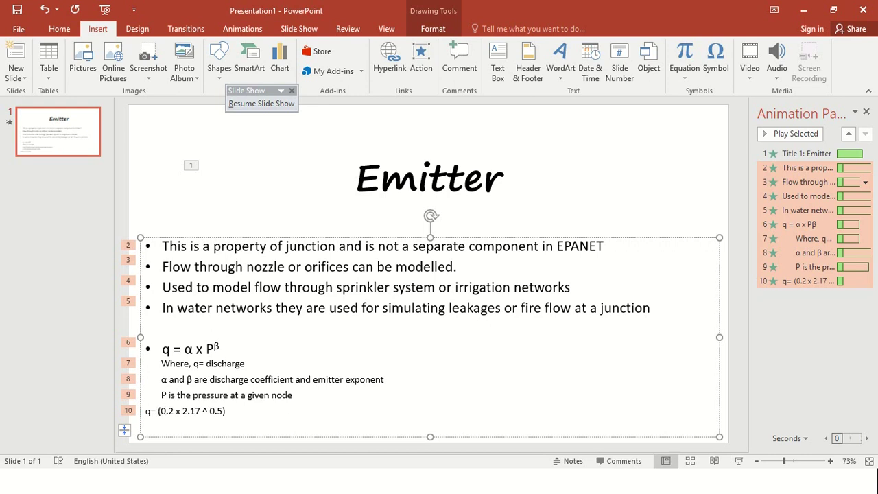
pyautogui.press('Right')
pyautogui.press('Right')
pyautogui.press('Right')
pyautogui.press('Right')
pyautogui.press('Right')
pyautogui.write('+')
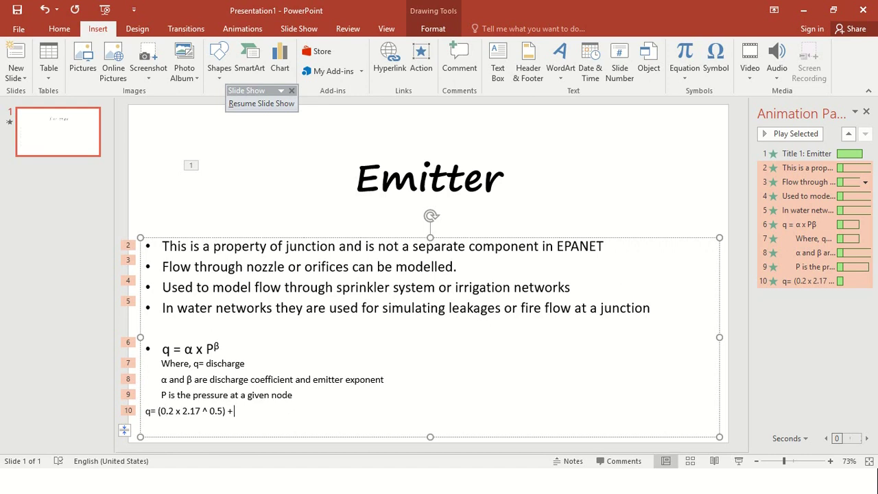
# - Append k1's base demand 1.5 to the line and make the leading Q uppercase
pyautogui.click(261, 103)
pyautogui.hotkey('alt', 'Tab')
pyautogui.hotkey('alt', 'Tab')
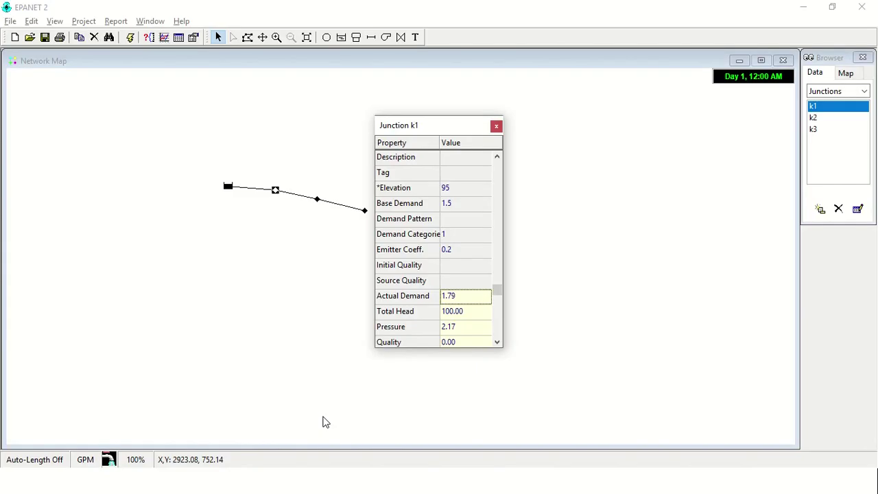
pyautogui.hotkey('alt', 'Tab')
pyautogui.hotkey('alt', 'Tab')
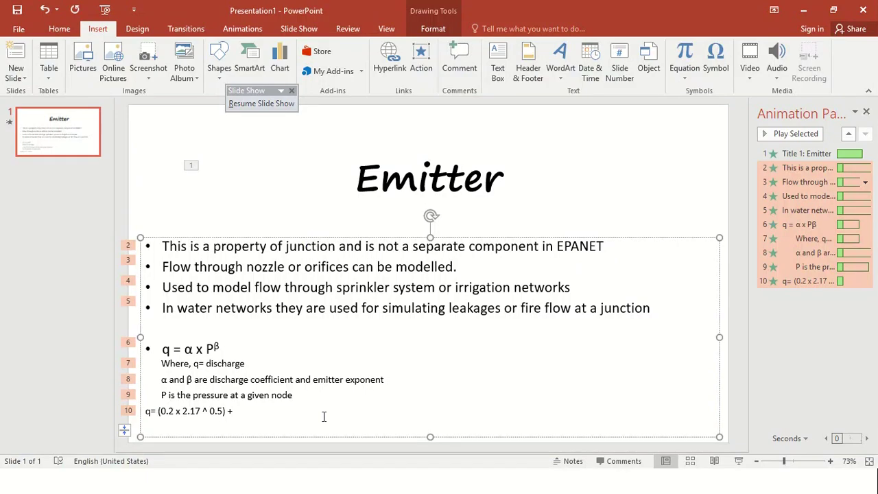
pyautogui.write('1.5')
pyautogui.click(150, 413)
pyautogui.press('BackSpace')
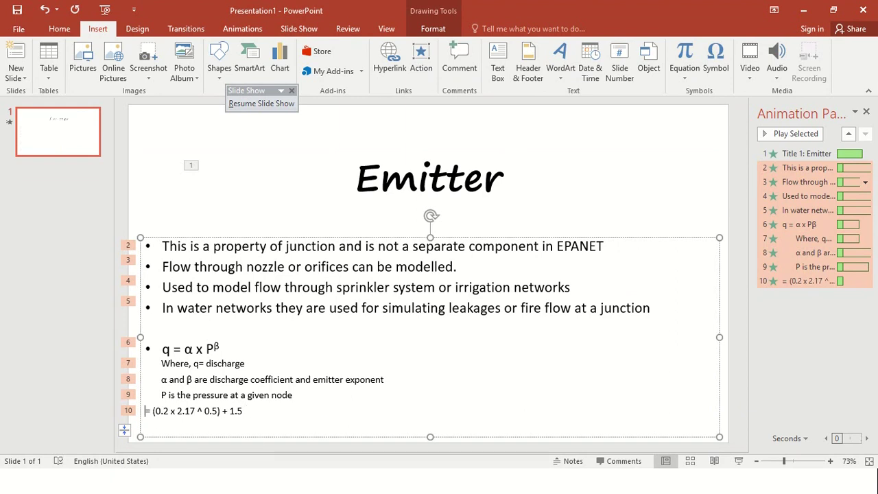
pyautogui.write('Q')
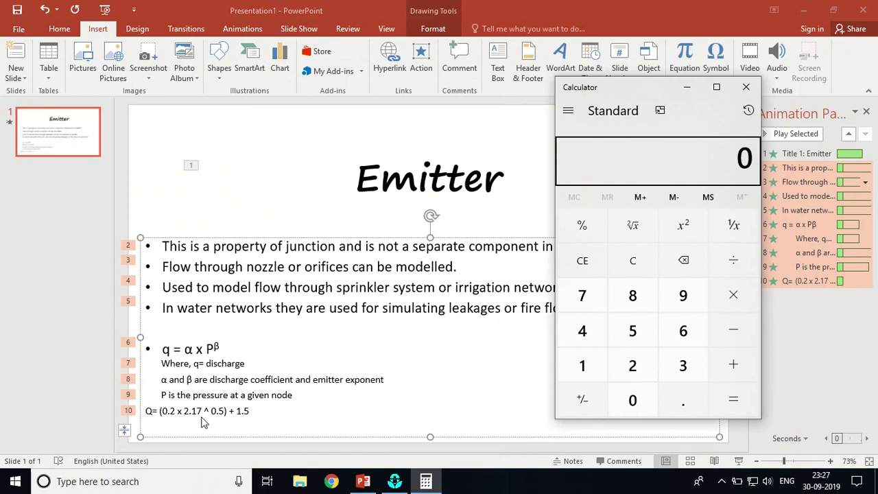
# - Compute √2.17 ≈ 1.47 and then 1.47 × 0.2 = 0.294 in Calculator
pyautogui.click(624, 233)
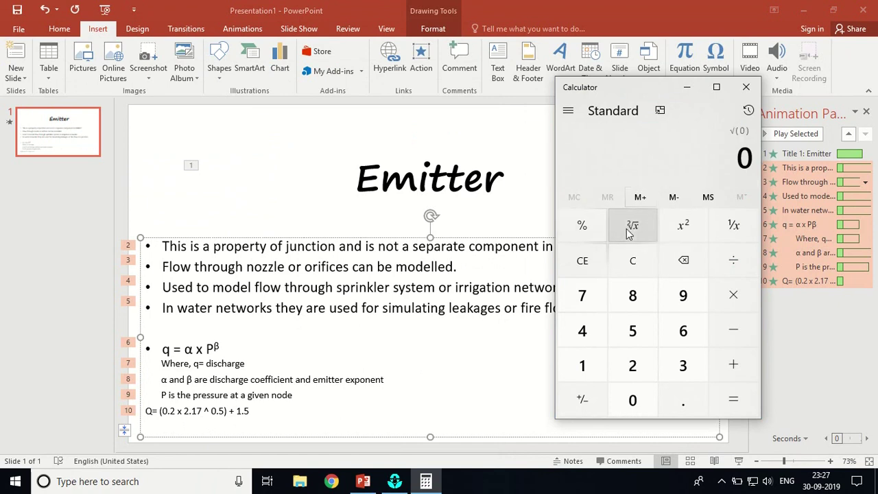
pyautogui.write('2.17')
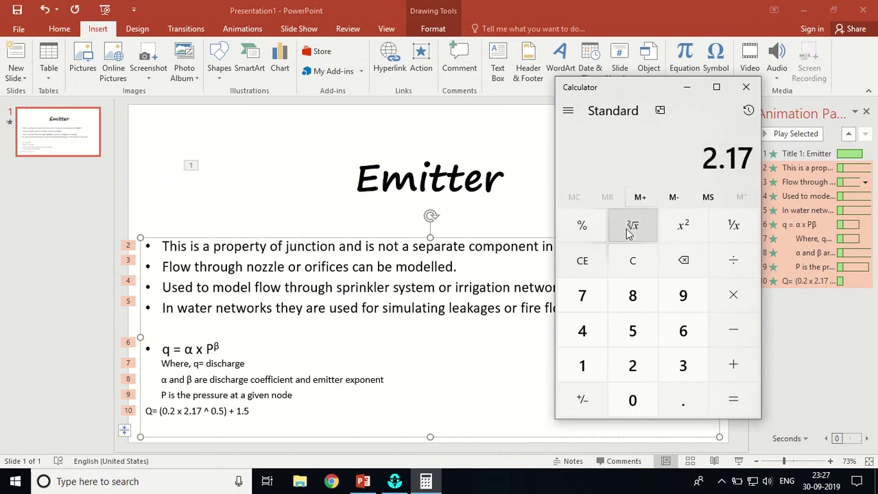
pyautogui.click(629, 234)
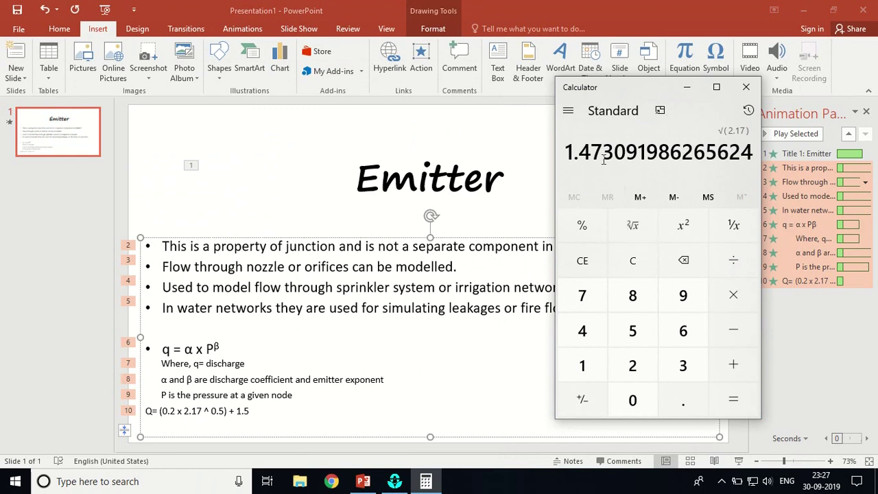
pyautogui.press('Escape')
pyautogui.write('1.47 × ')
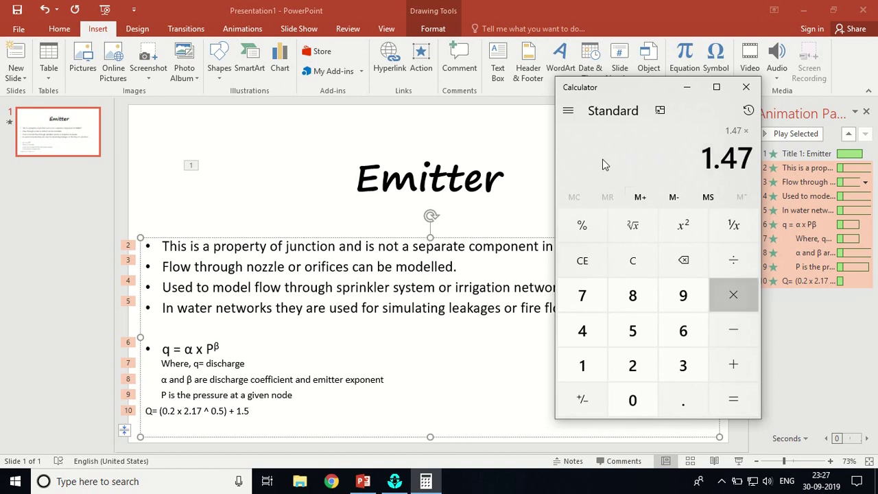
pyautogui.write('0.2')
pyautogui.press('Return')
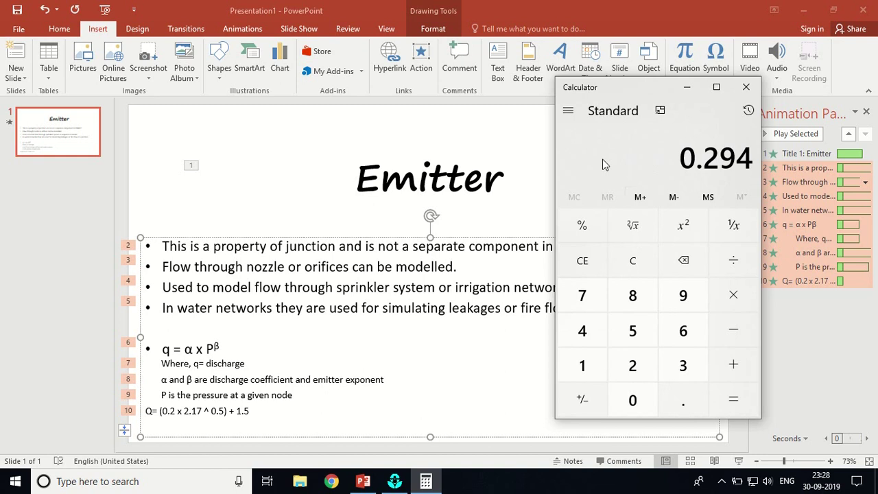
# - Add 0.29 + 1.5 to get 1.79, then close Calculator
pyautogui.press('Escape')
pyautogui.write('.29')
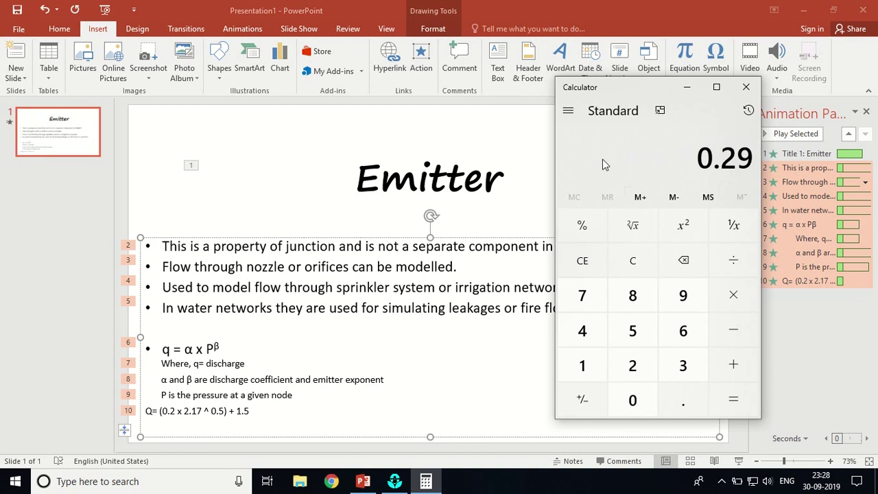
pyautogui.write('+1.65=')
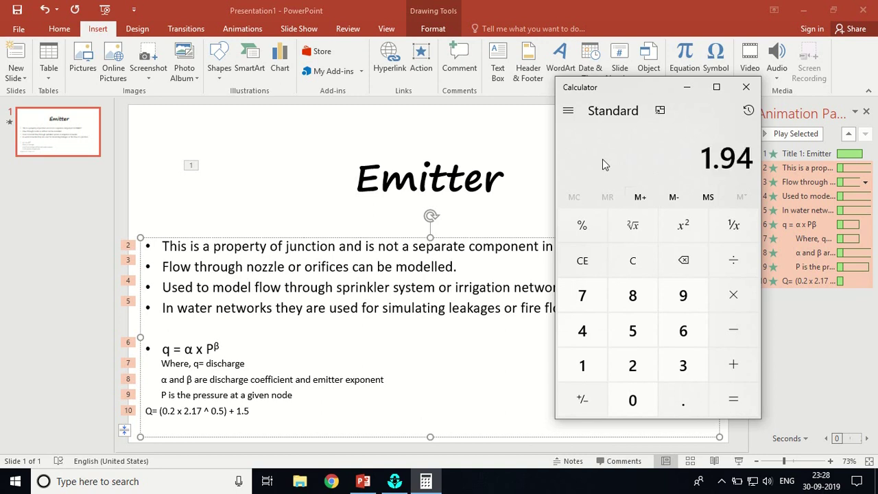
pyautogui.press('Escape')
pyautogui.write('.29')
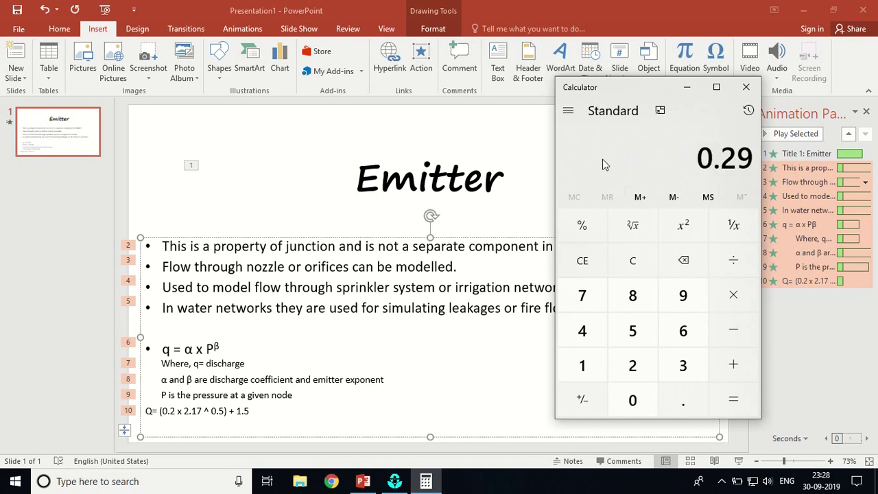
pyautogui.write('+1.5=')
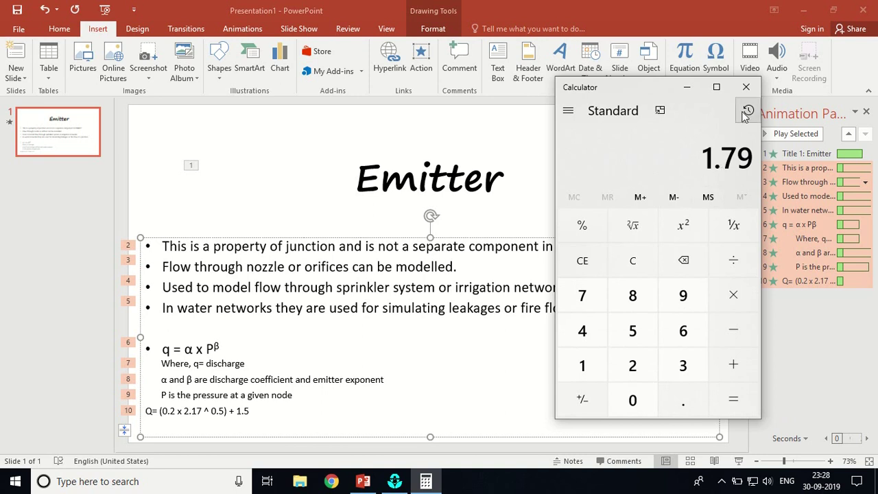
pyautogui.click(746, 87)
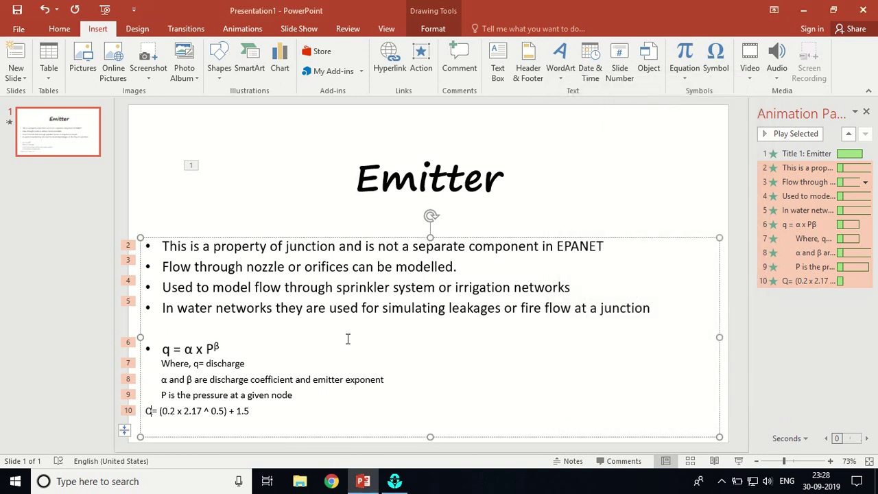
# - Compare k1's base demand 1.5 with its actual demand 1.79 in EPANET, then close the editor
pyautogui.hotkey('alt', 'Tab')
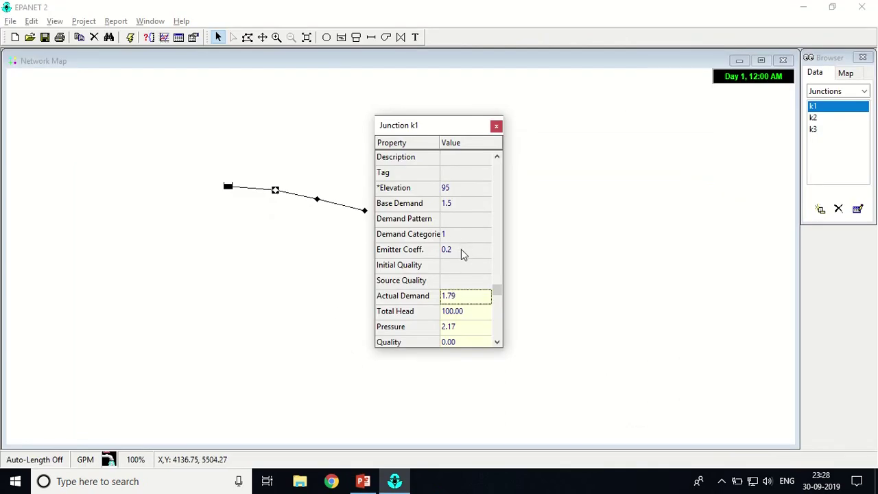
pyautogui.click(470, 204)
pyautogui.click(470, 299)
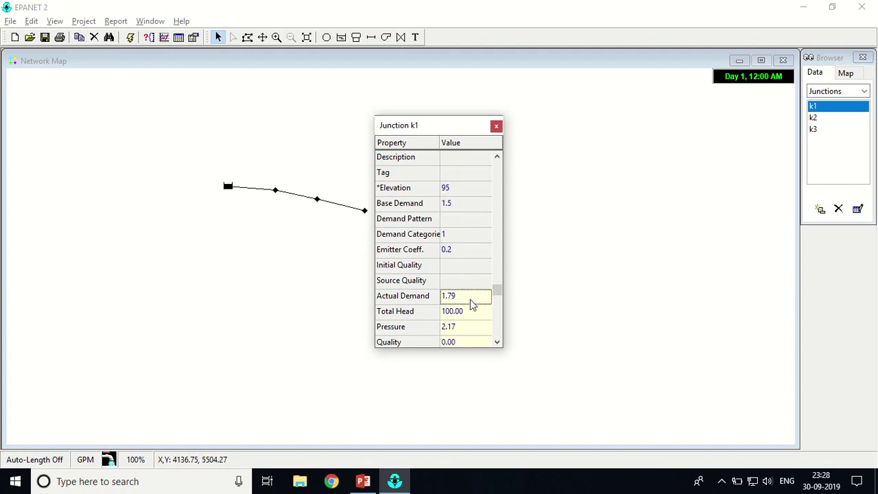
pyautogui.click(470, 203)
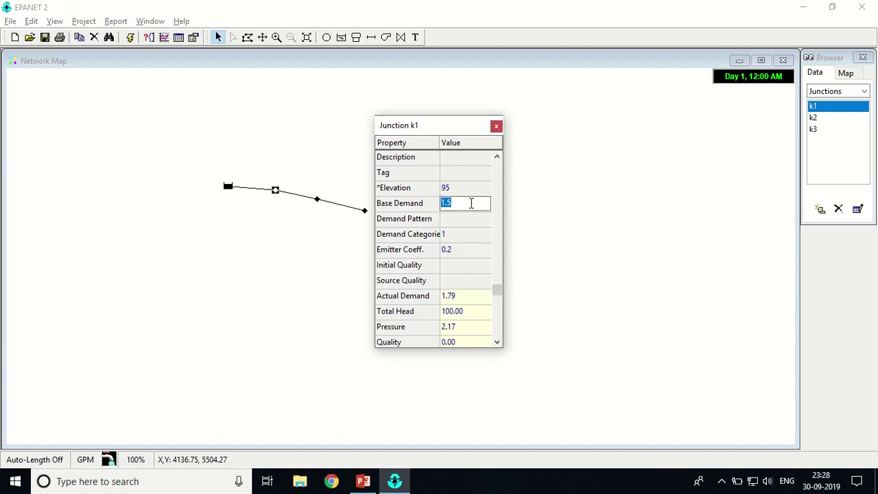
pyautogui.click(471, 298)
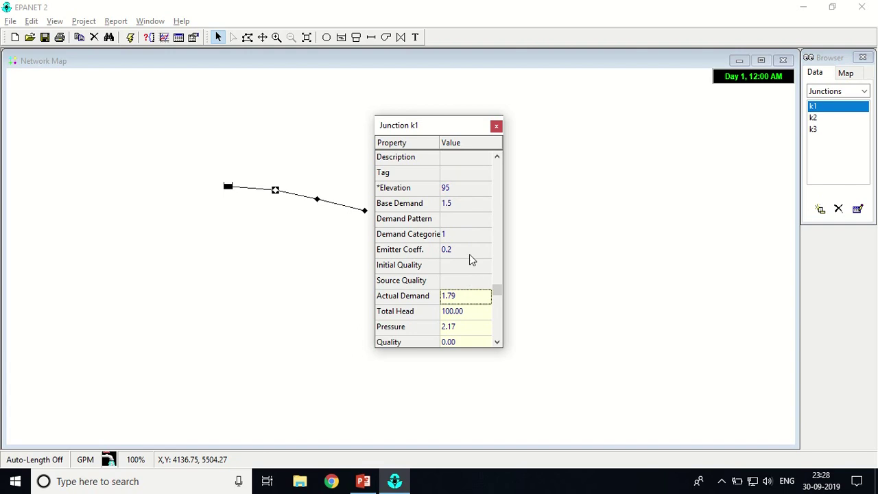
pyautogui.click(472, 204)
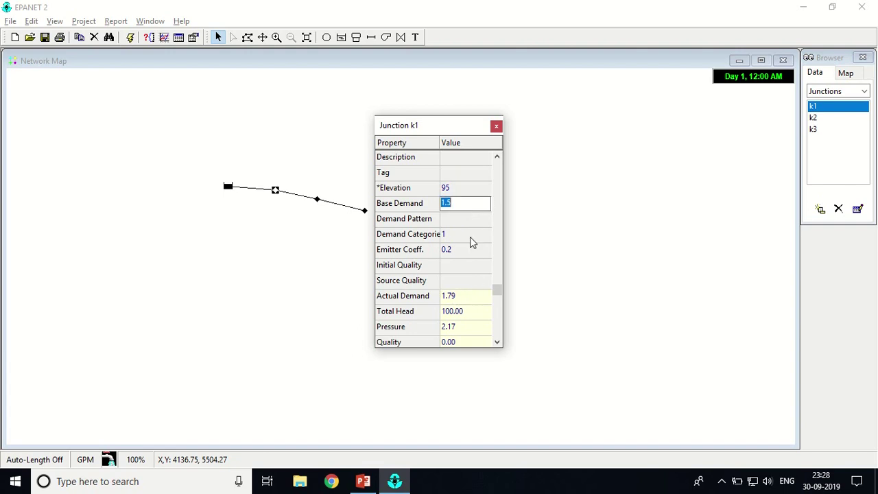
pyautogui.click(469, 305)
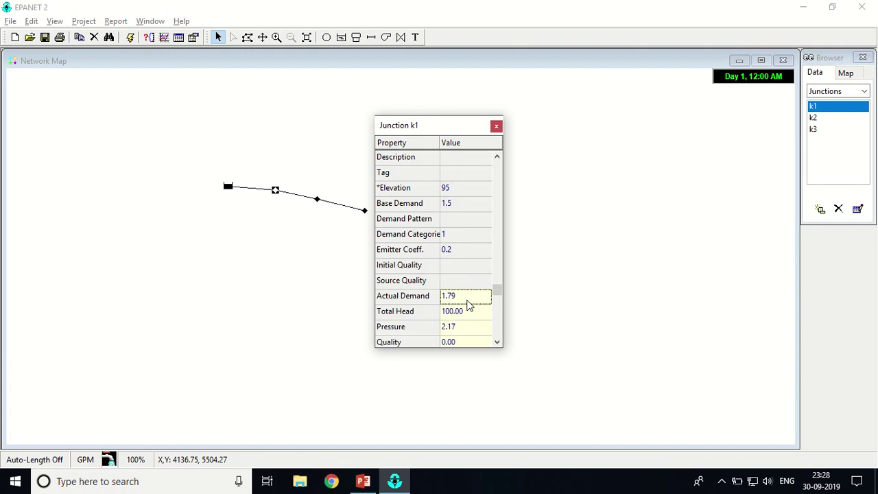
pyautogui.click(472, 206)
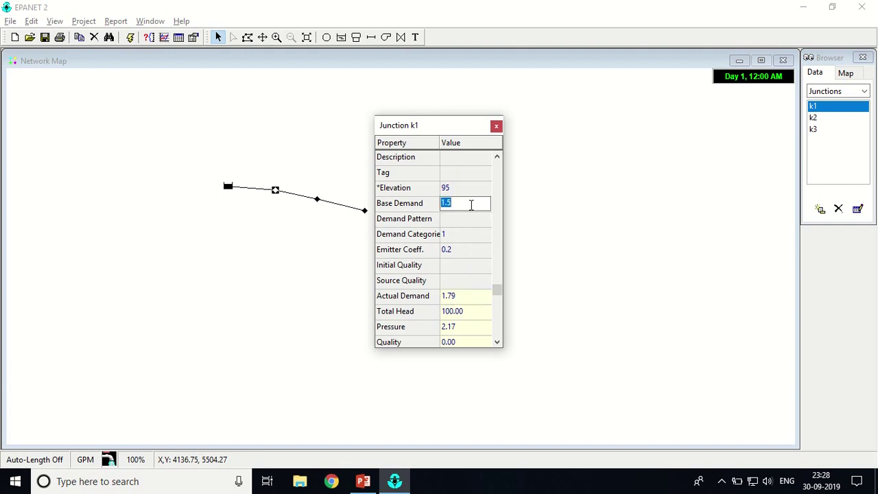
pyautogui.click(497, 127)
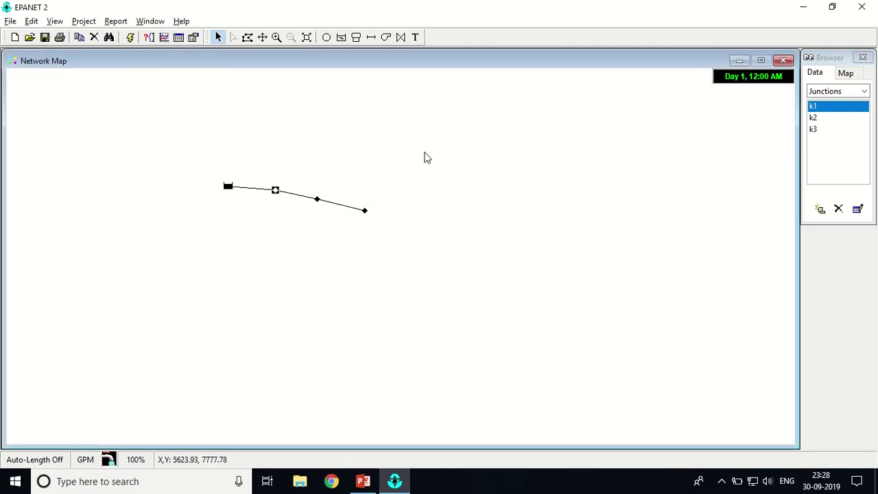
# - Set k1's emitter coefficient to 10, rerun the analysis, and reopen k1's properties
pyautogui.doubleClick(275, 190)
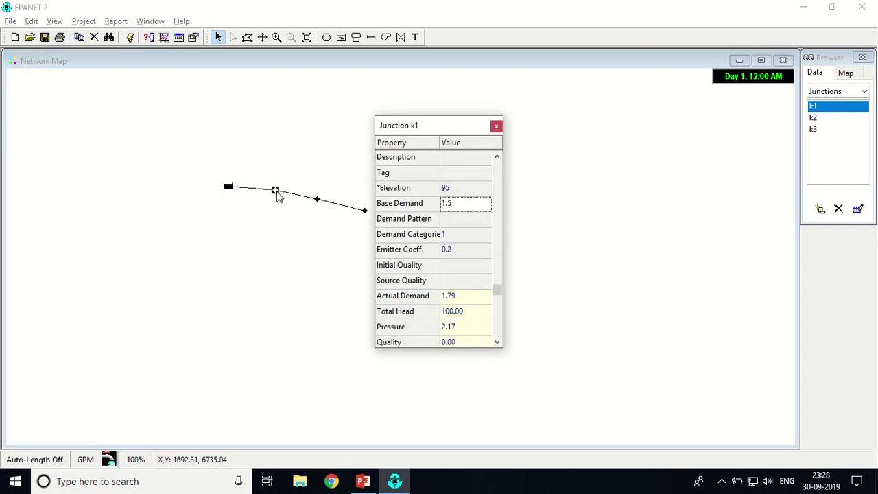
pyautogui.click(461, 250)
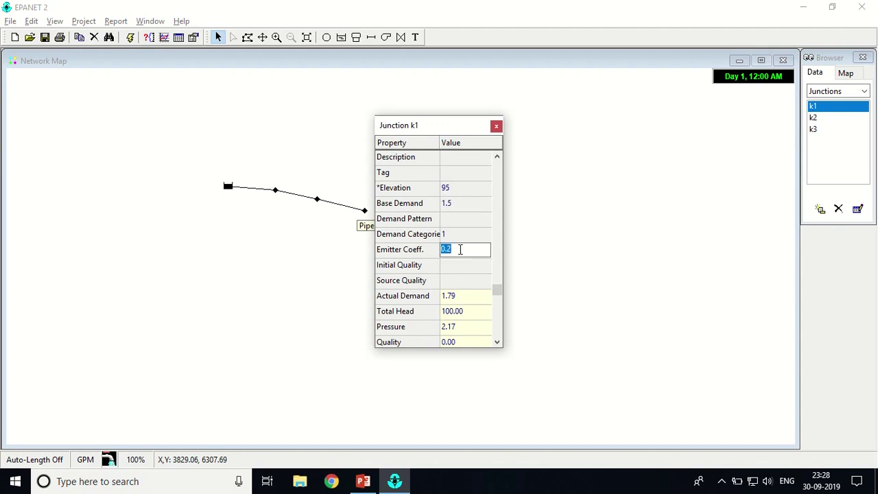
pyautogui.write('0.10')
pyautogui.press('Return')
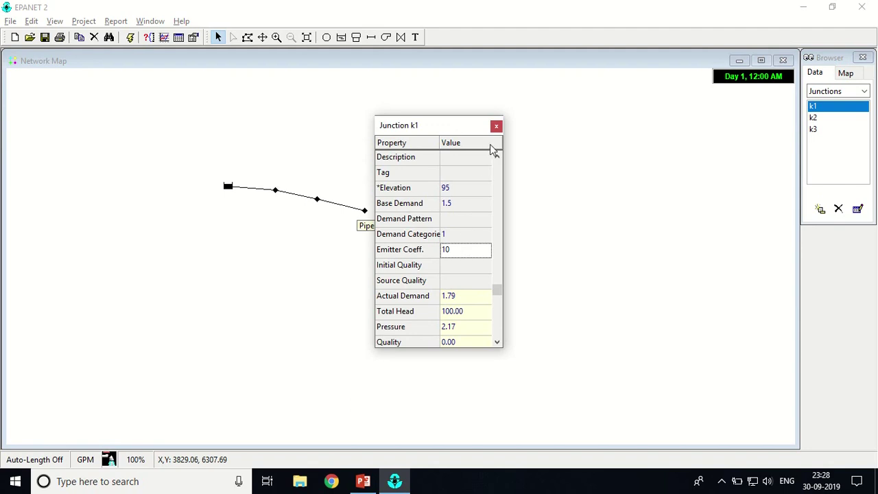
pyautogui.click(496, 127)
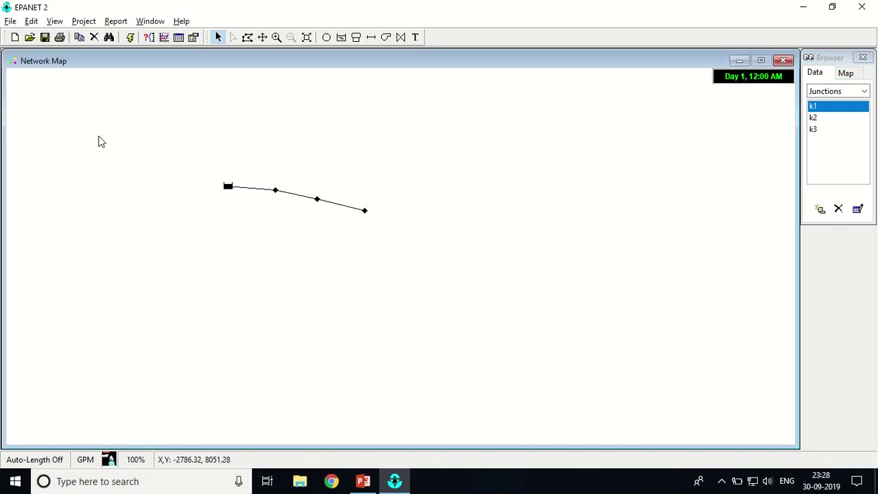
pyautogui.click(129, 40)
pyautogui.click(456, 257)
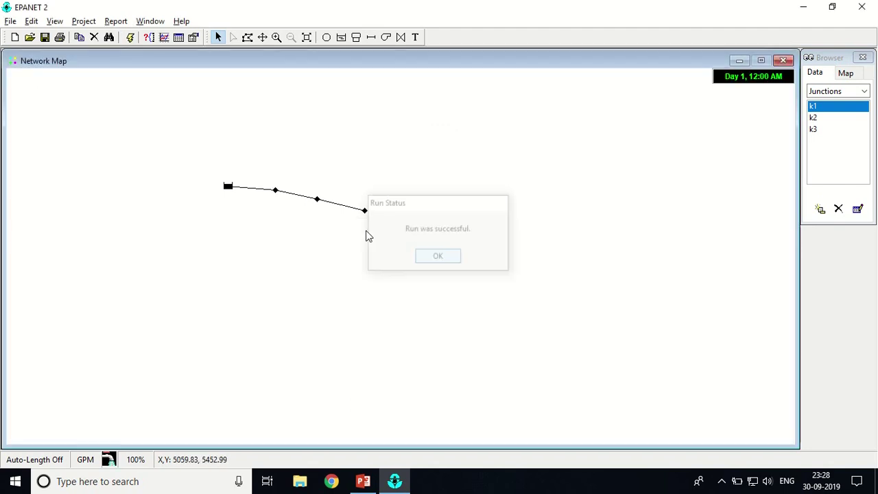
pyautogui.doubleClick(275, 191)
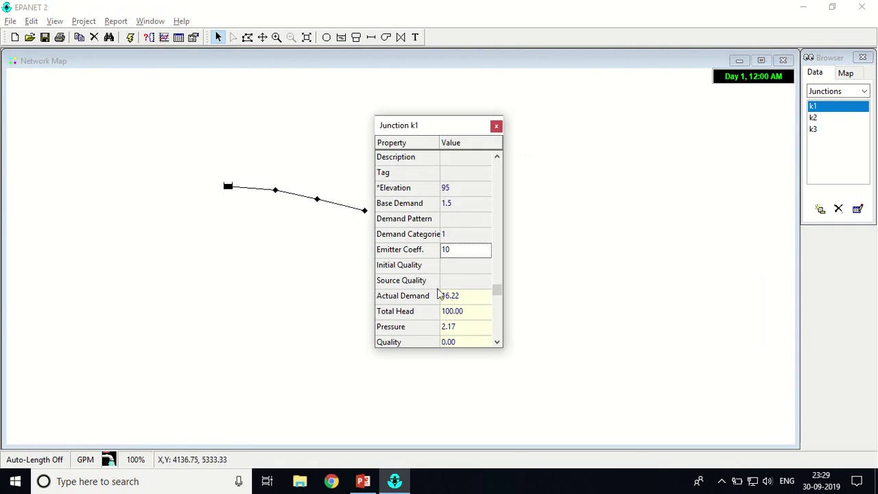
# - Compare k1's base demand 1.5 with the new actual demand 16.22, then close the editor
pyautogui.click(466, 205)
pyautogui.click(479, 298)
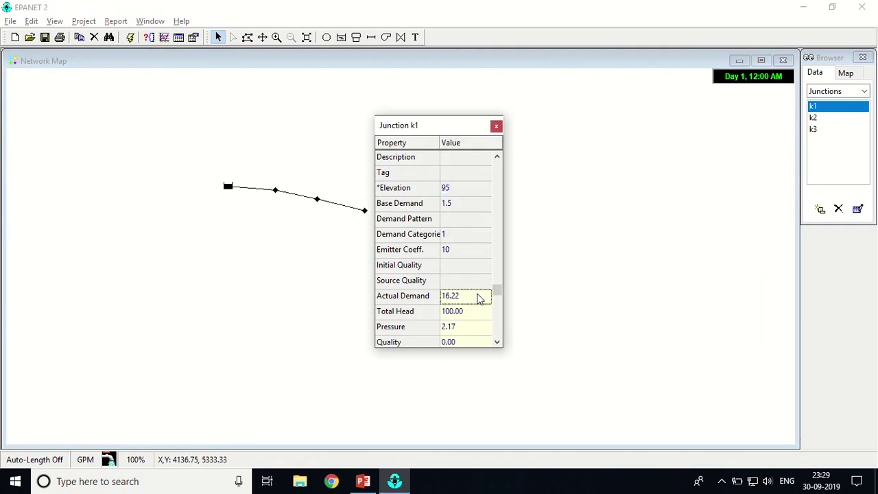
pyautogui.click(456, 204)
pyautogui.click(466, 297)
pyautogui.click(496, 125)
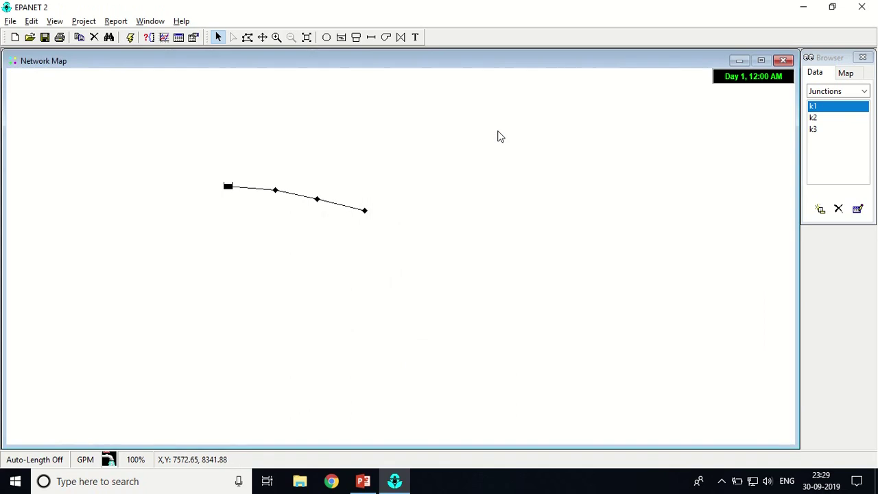